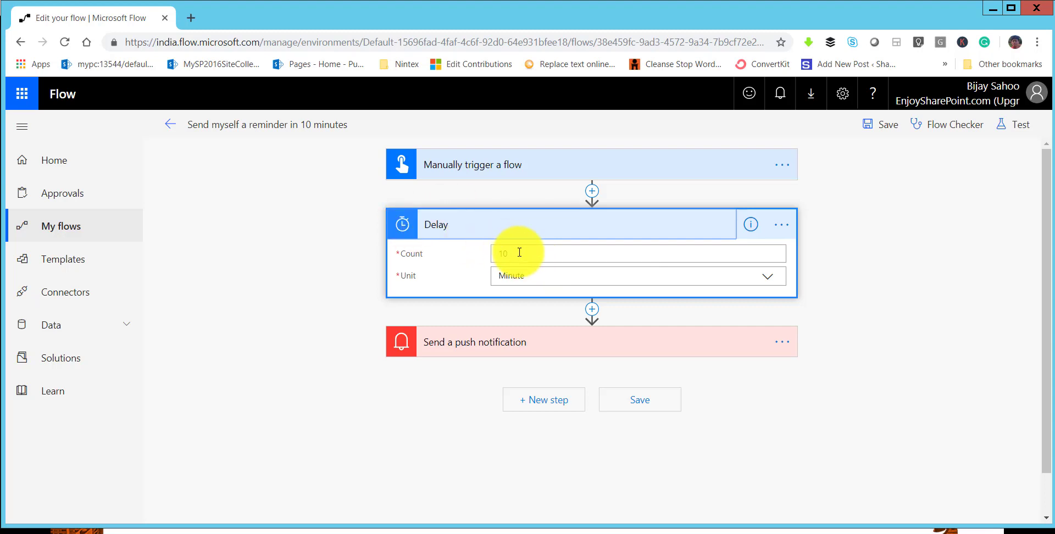
# - Review the Delay and Send a push notification settings in the reminder flow, and leave the editor without saving
pyautogui.doubleClick(499, 254)
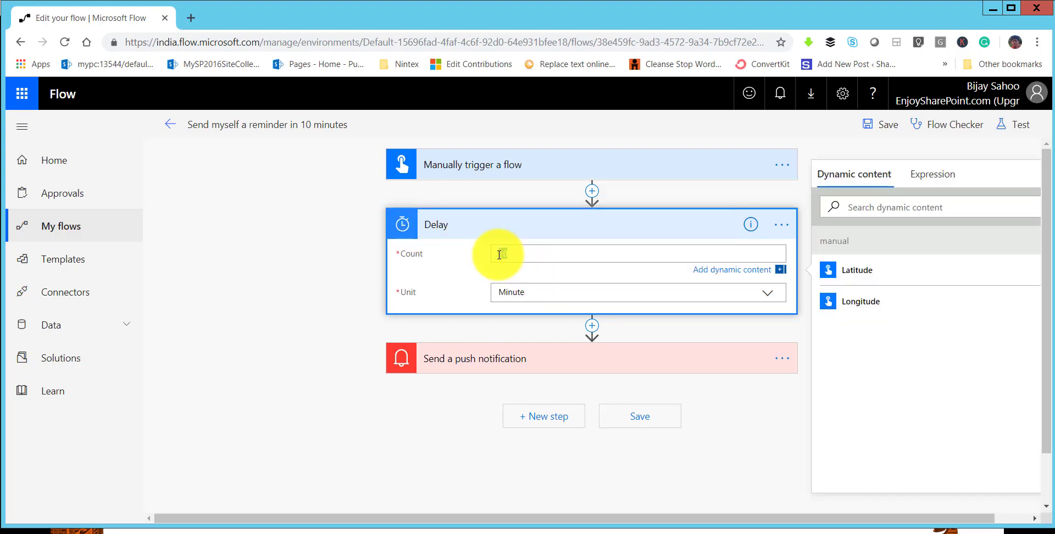
pyautogui.click(529, 358)
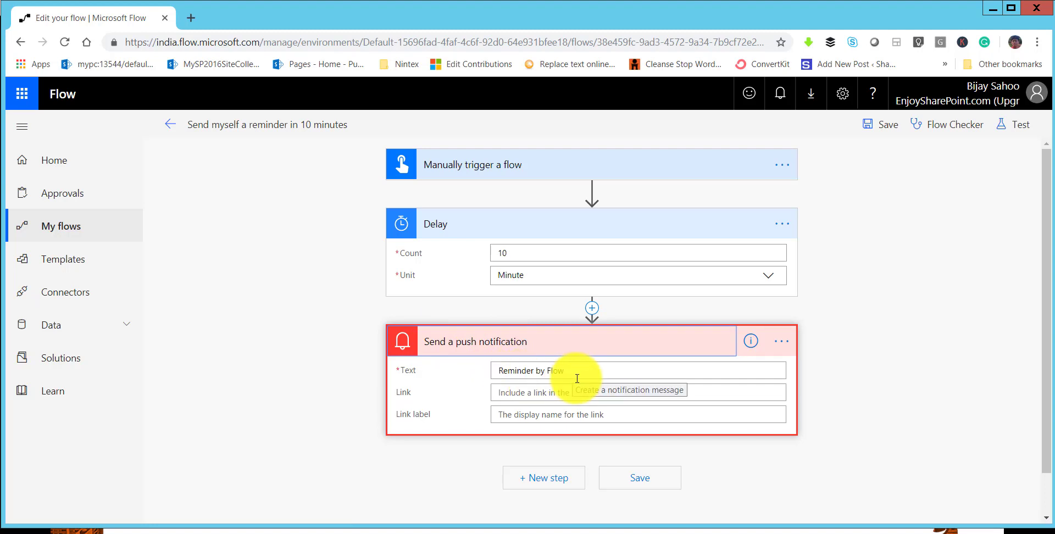
pyautogui.click(523, 396)
pyautogui.scroll(-3, 943, 442)
pyautogui.scroll(-3, 873, 473)
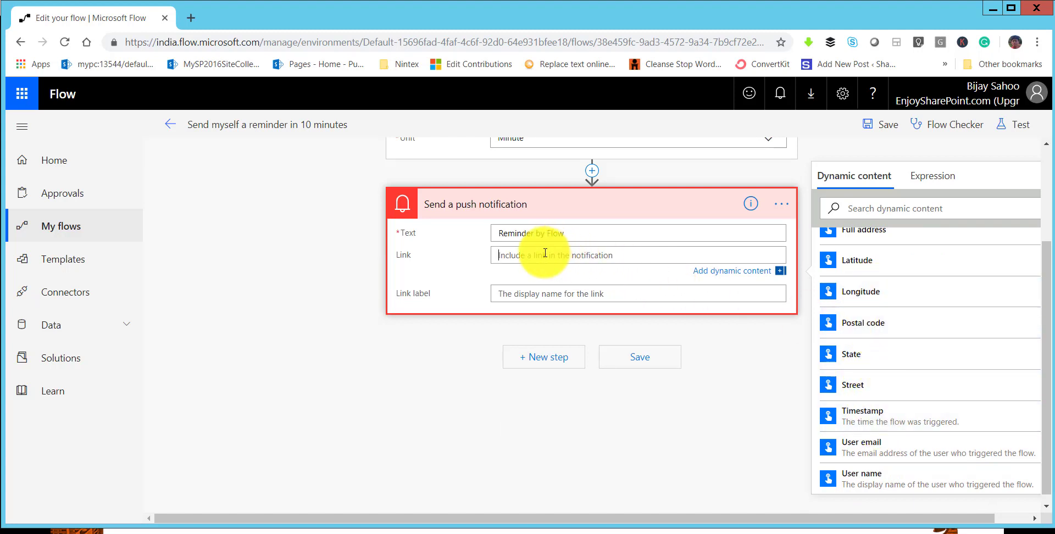
pyautogui.click(526, 295)
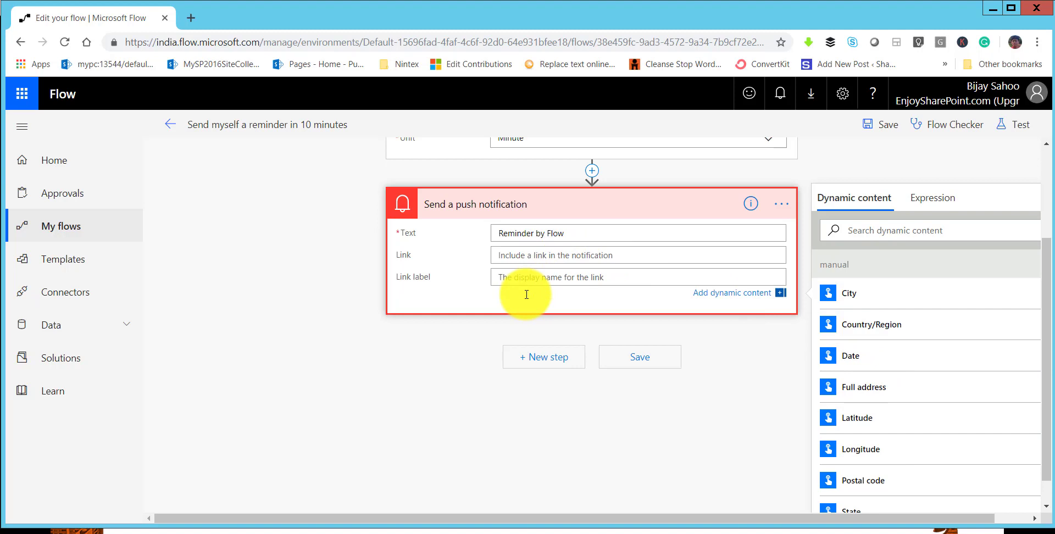
pyautogui.click(690, 206)
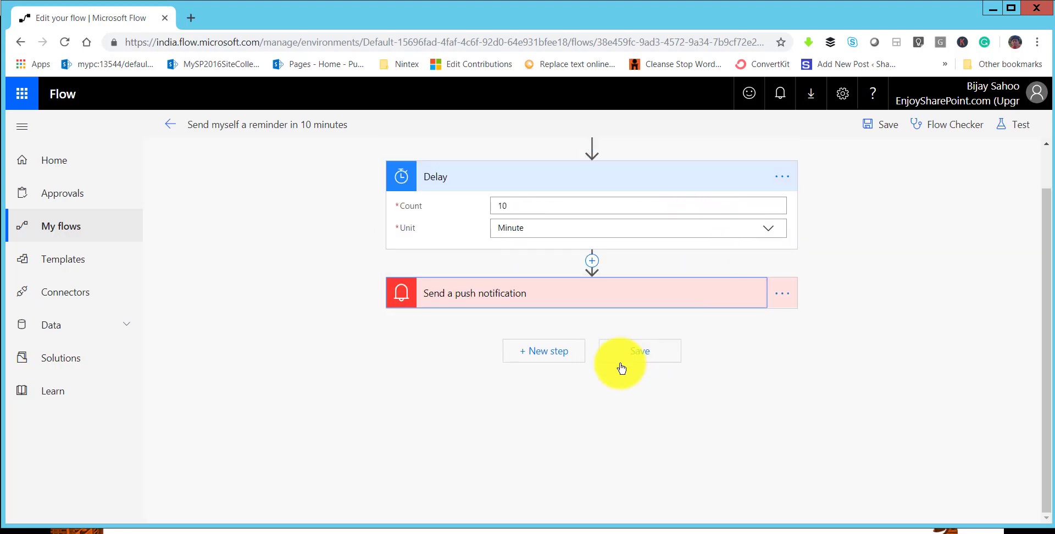
pyautogui.click(563, 187)
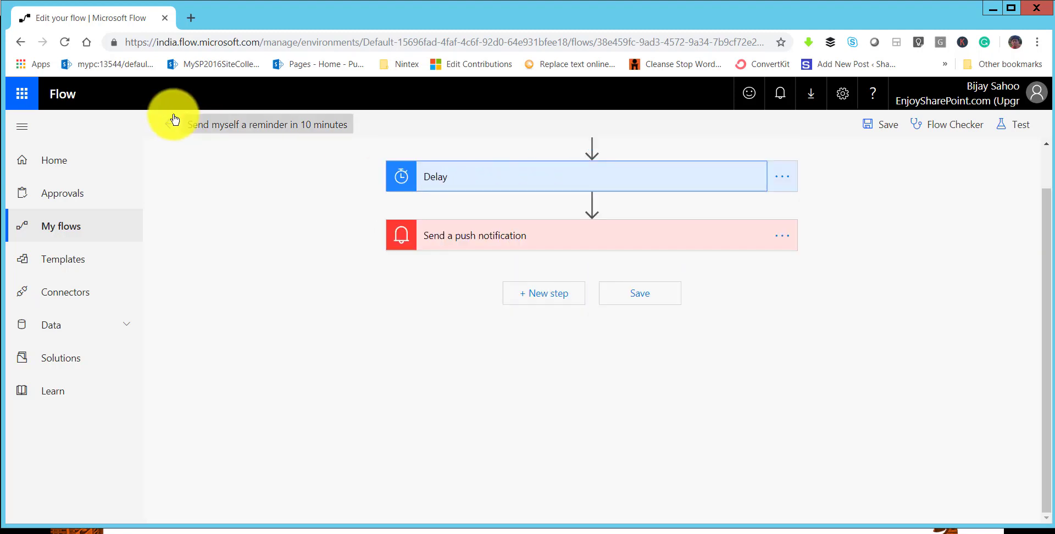
pyautogui.click(171, 124)
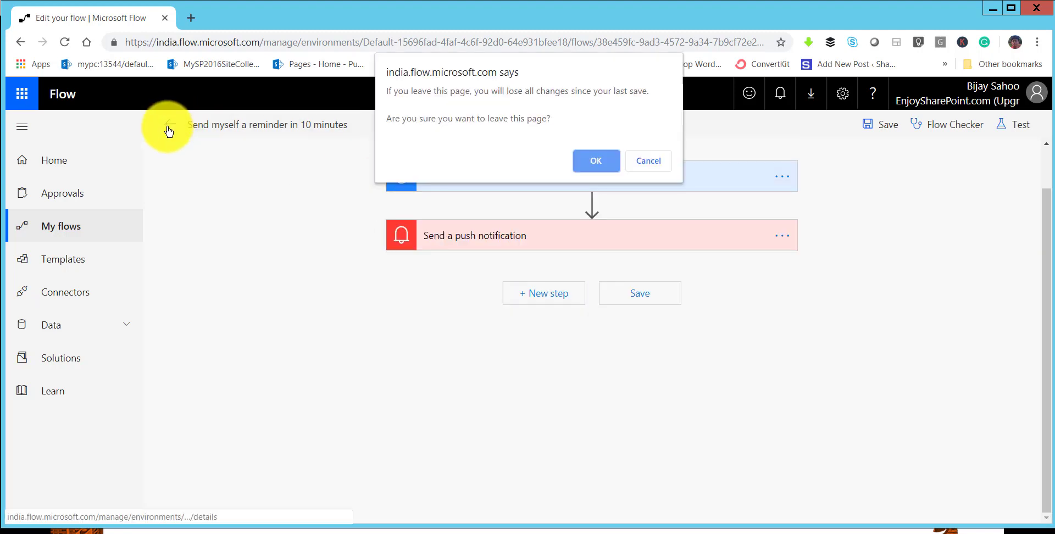
pyautogui.click(583, 161)
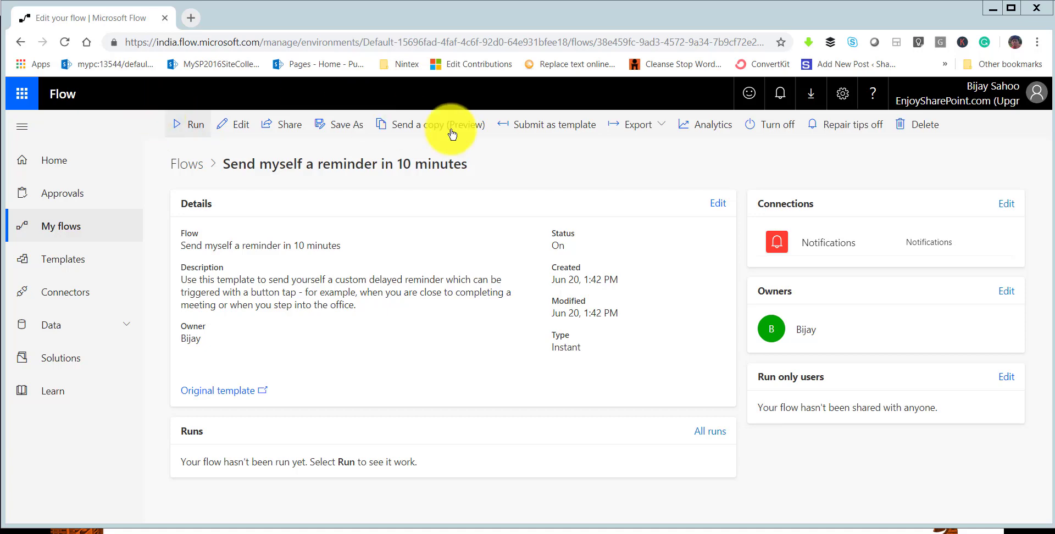
# - Run the "Send myself a reminder in 10 minutes" flow and dismiss the run dialog
pyautogui.click(189, 125)
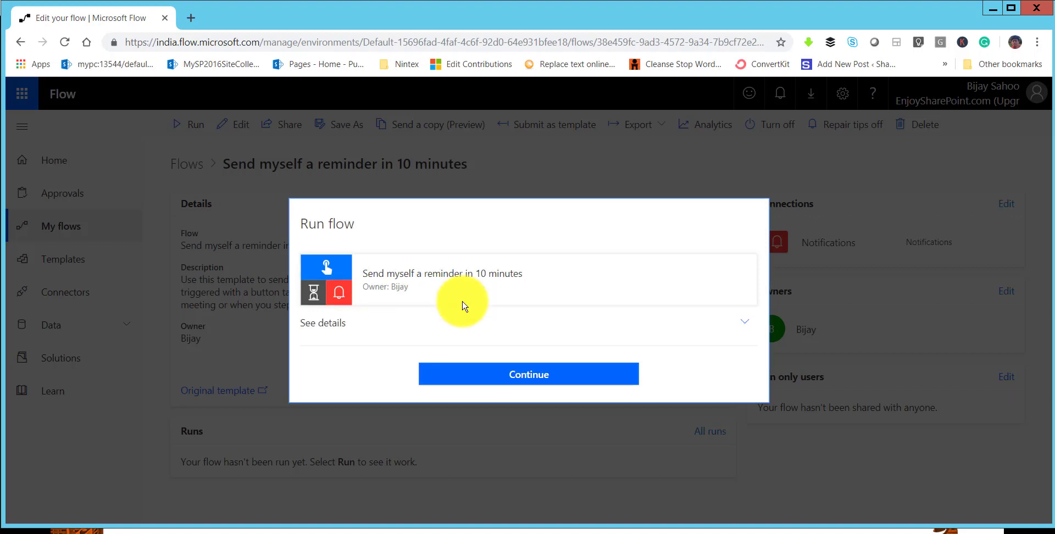
pyautogui.click(547, 379)
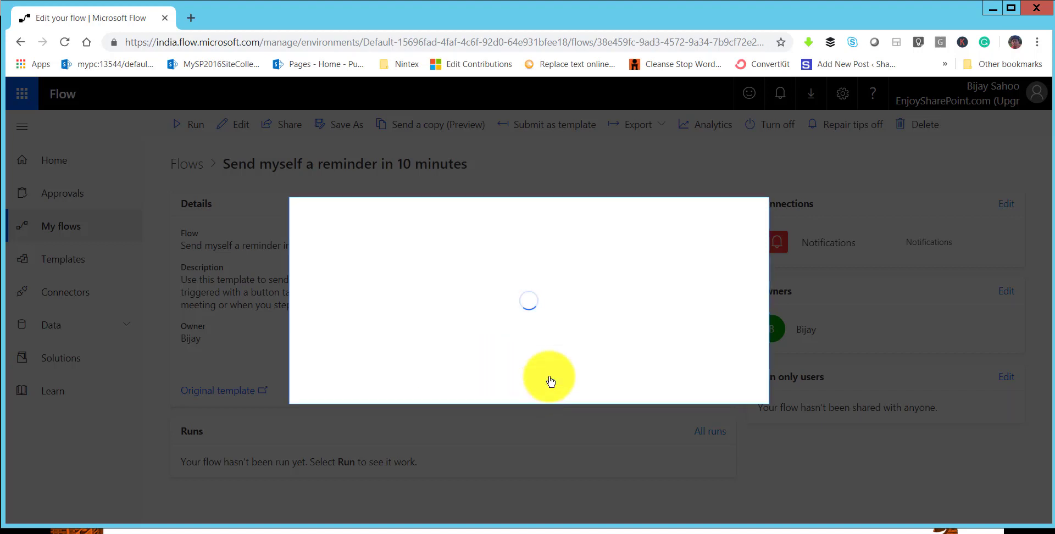
pyautogui.click(612, 381)
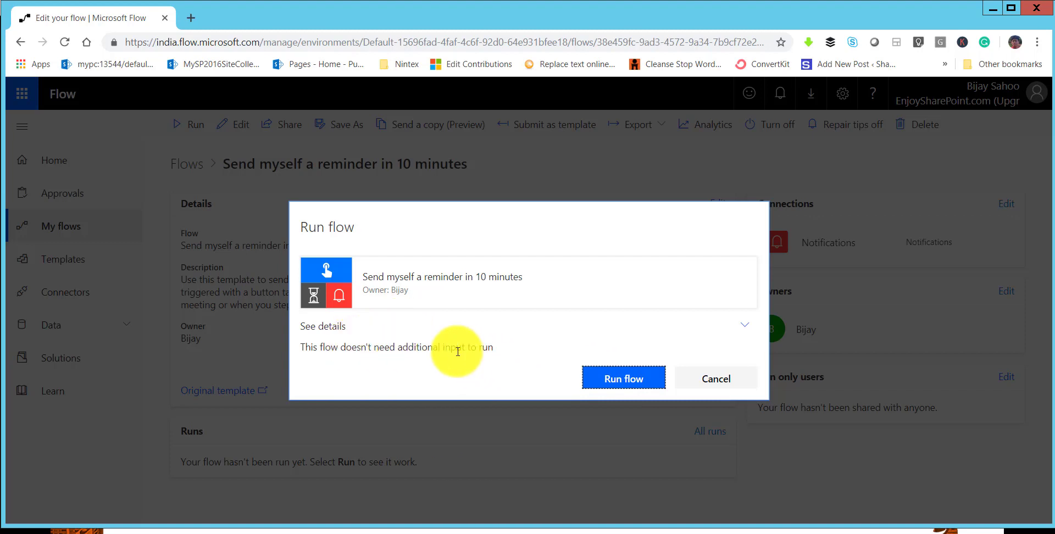
pyautogui.click(642, 379)
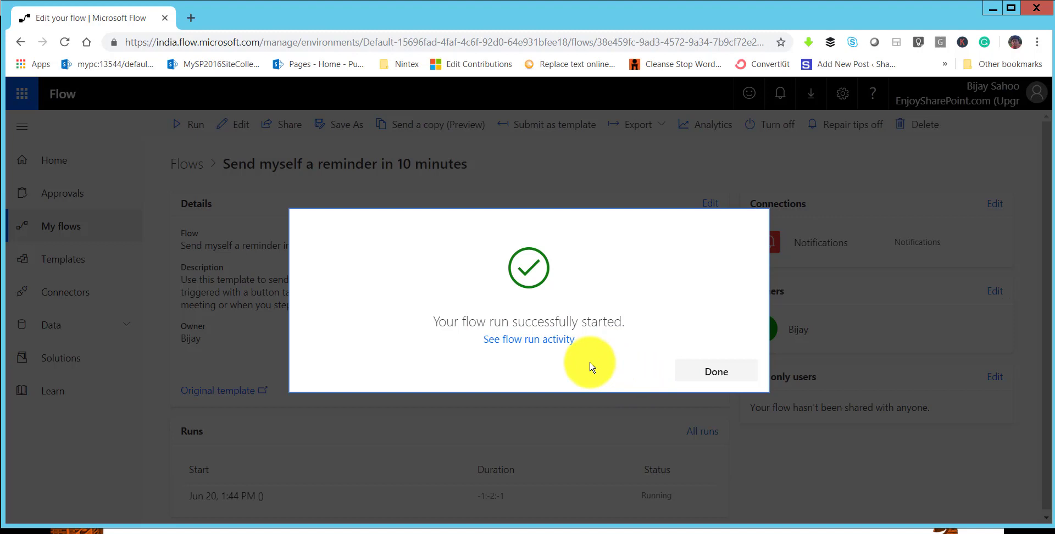
pyautogui.click(711, 371)
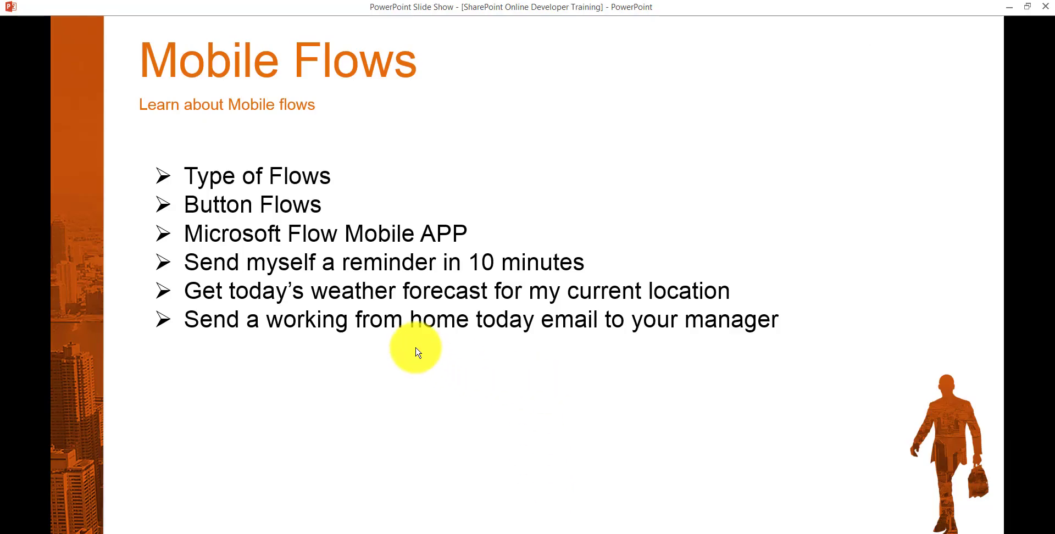
# - Advance the PowerPoint slide show to the reminder flow's mobile screenshots, and return to the flow details in the browser
pyautogui.click(504, 338)
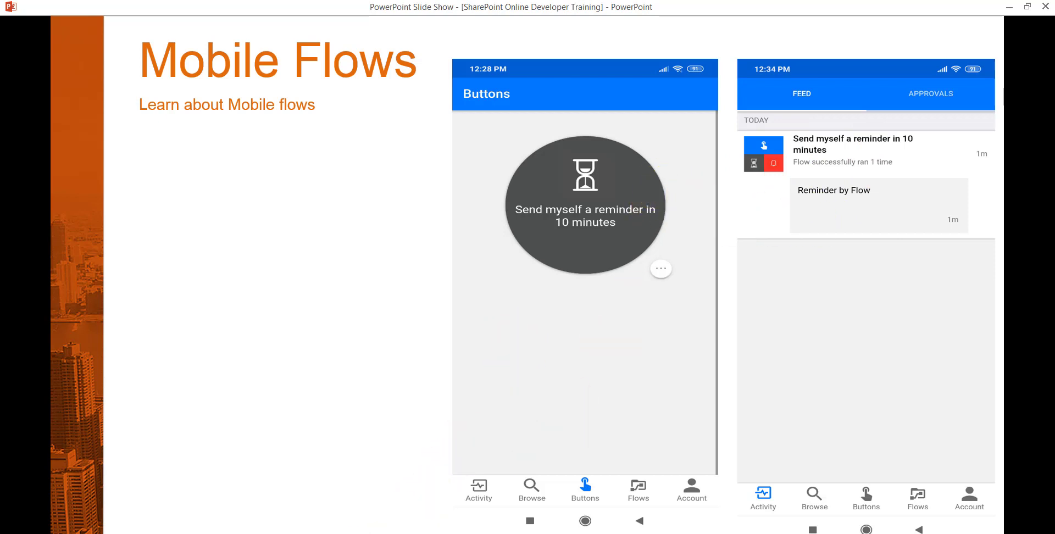
pyautogui.moveTo(354, 522)
pyautogui.click(426, 486)
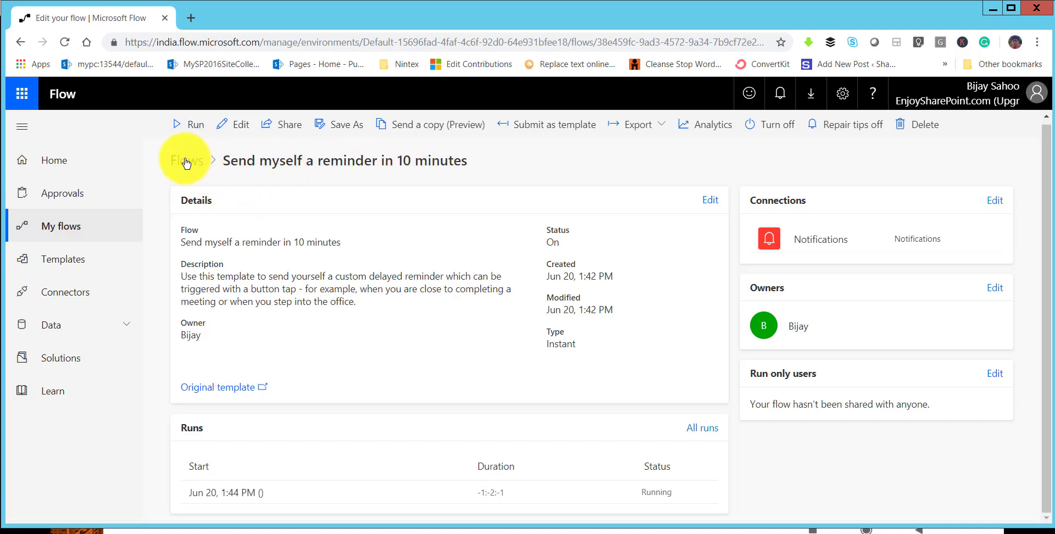
# - Create a flow from the Button template "Get today's weather forecast for my current location"
pyautogui.click(142, 267)
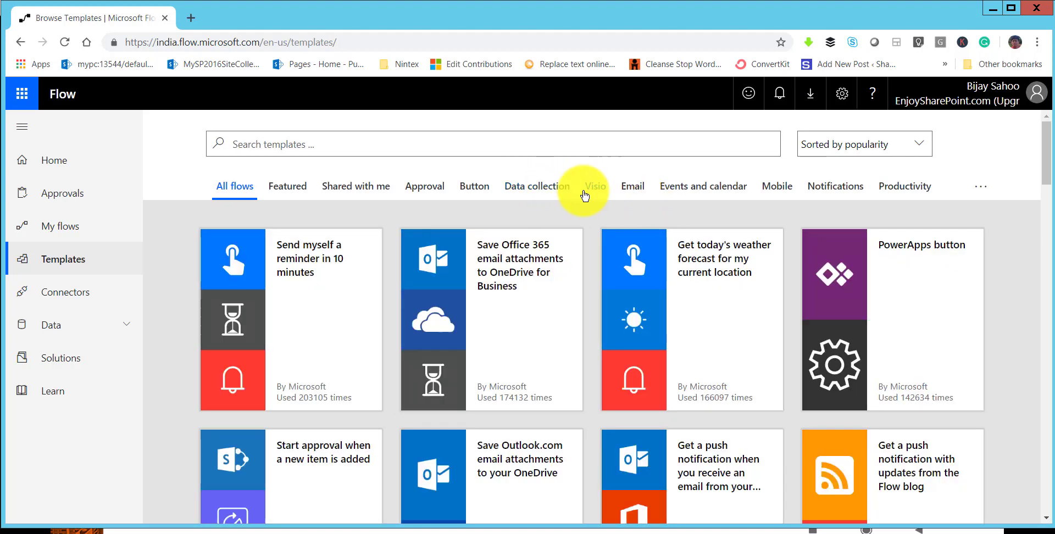
pyautogui.click(475, 193)
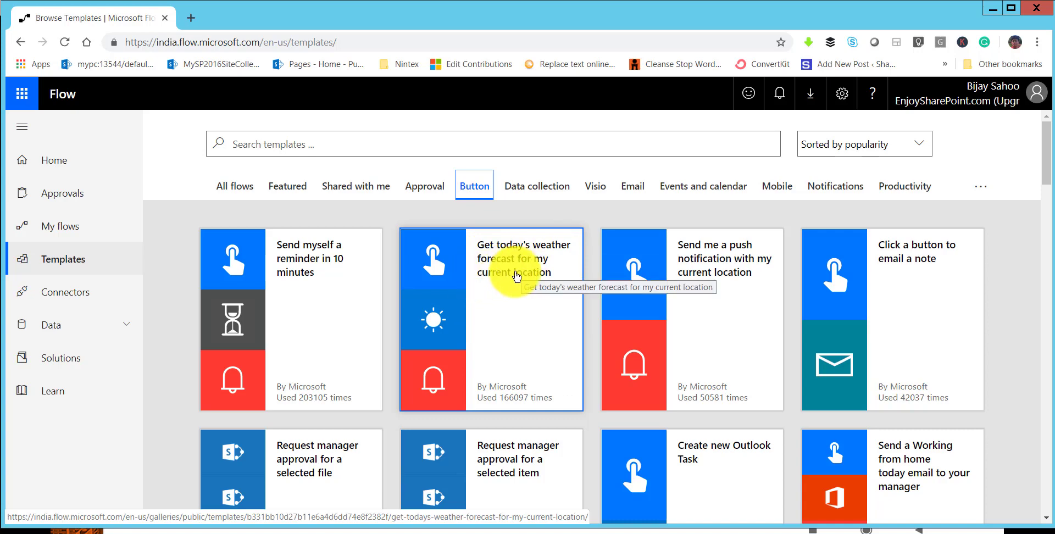
pyautogui.click(572, 277)
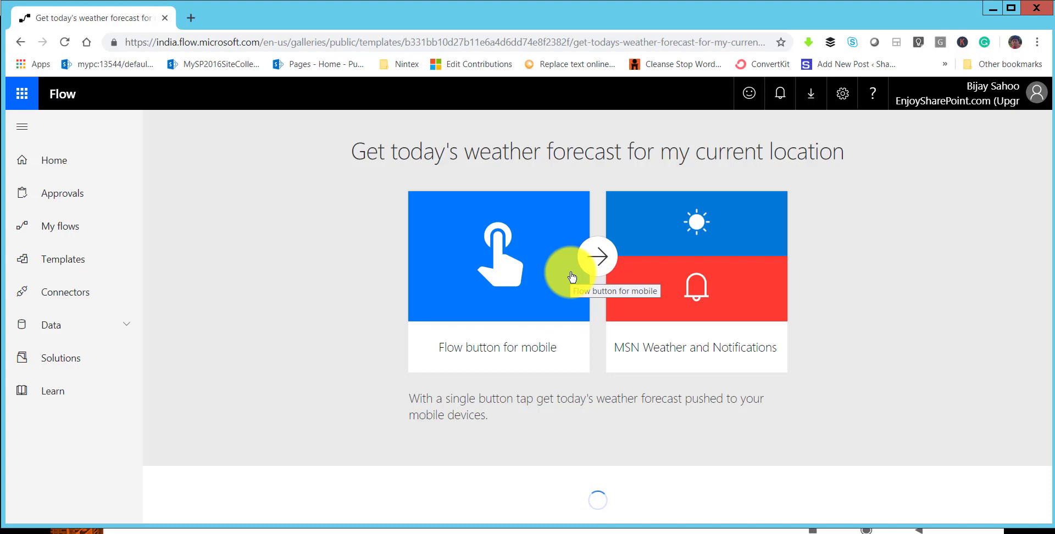
pyautogui.scroll(-2, 483, 377)
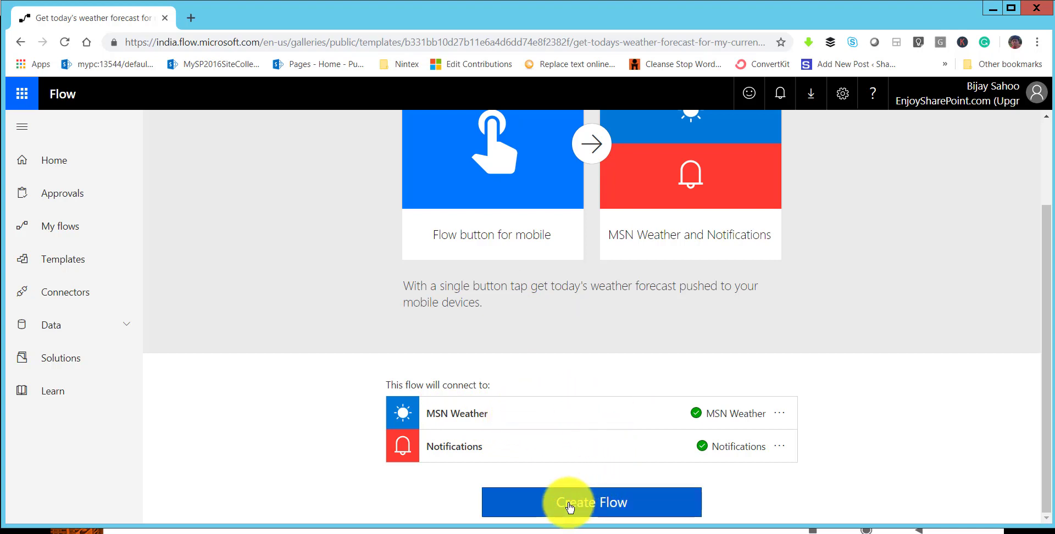
pyautogui.click(683, 489)
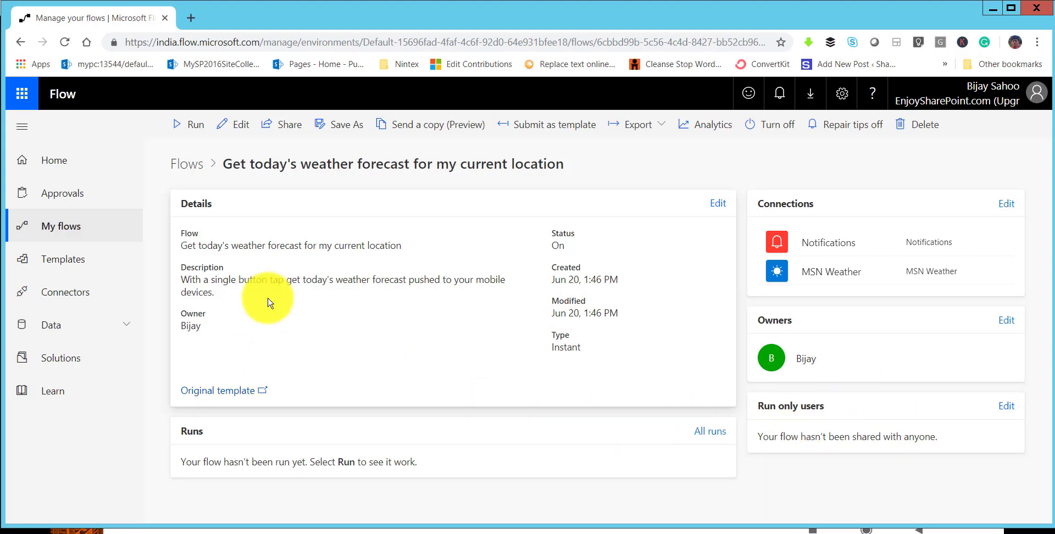
# - Open the weather forecast flow for editing, examine its country condition and both branches, and go back to its details page
pyautogui.click(240, 127)
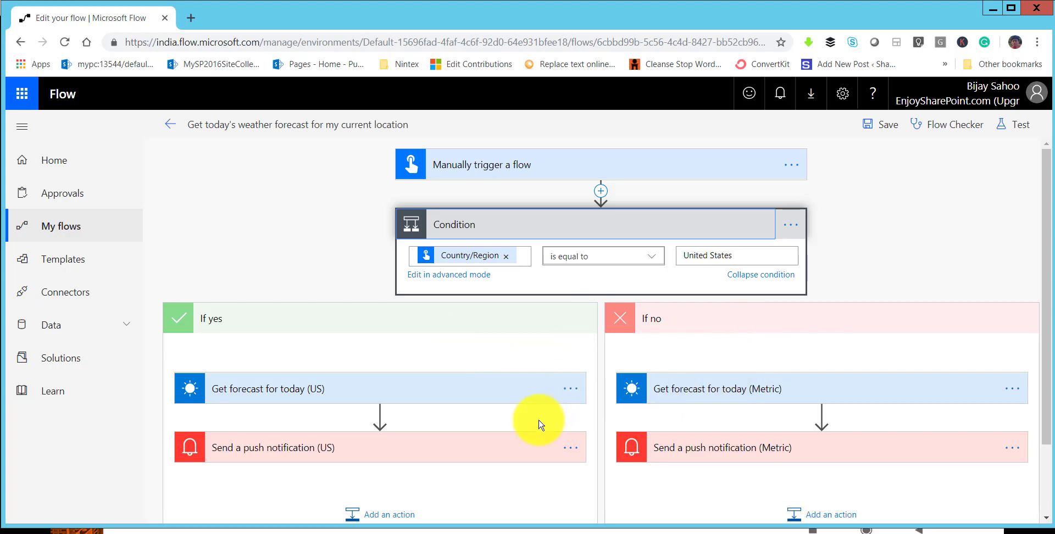
pyautogui.scroll(-2, 541, 423)
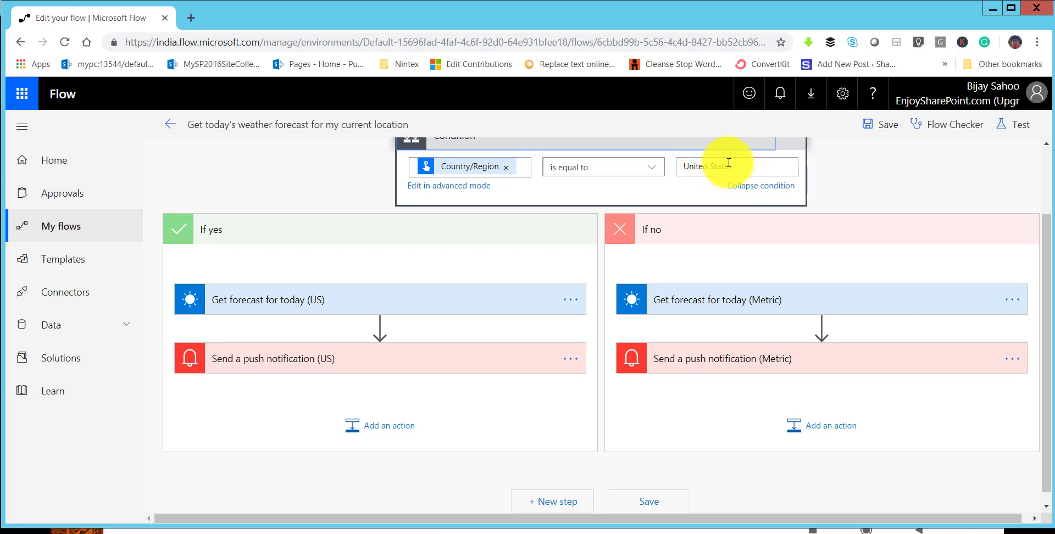
pyautogui.scroll(2, 627, 225)
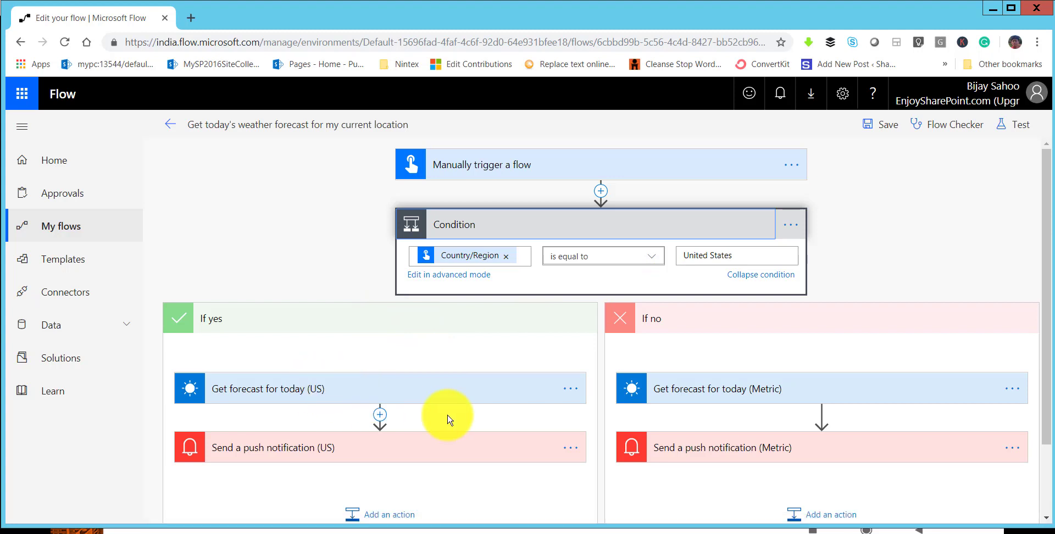
pyautogui.click(170, 125)
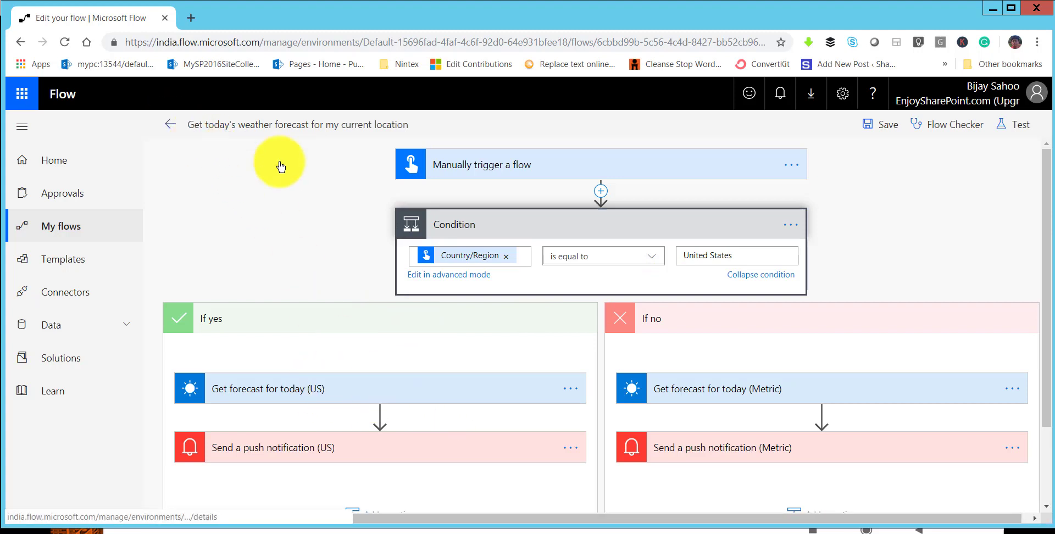
pyautogui.click(595, 160)
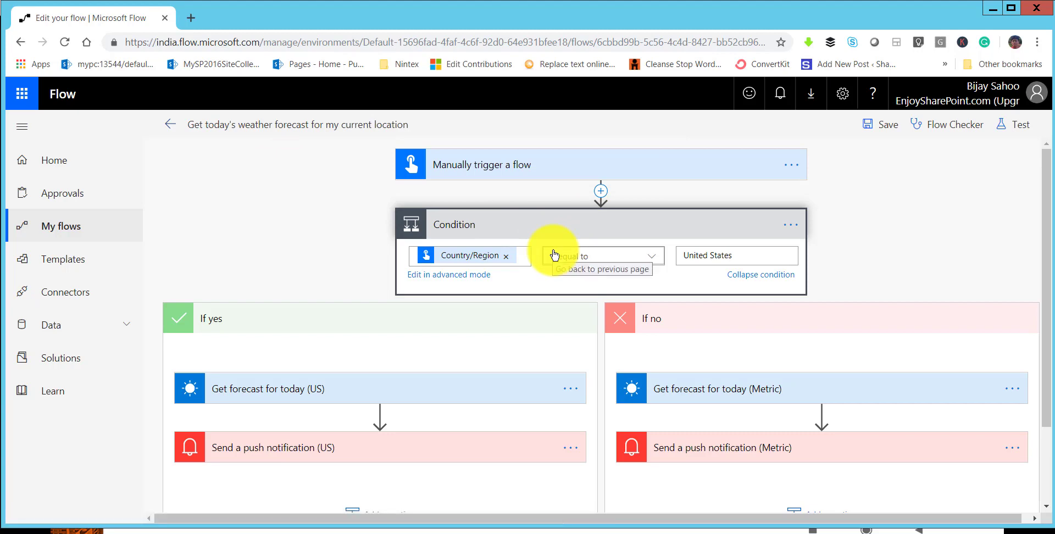
# - Run the "Get today's weather forecast for my current location" flow and dismiss the run dialog
pyautogui.click(192, 127)
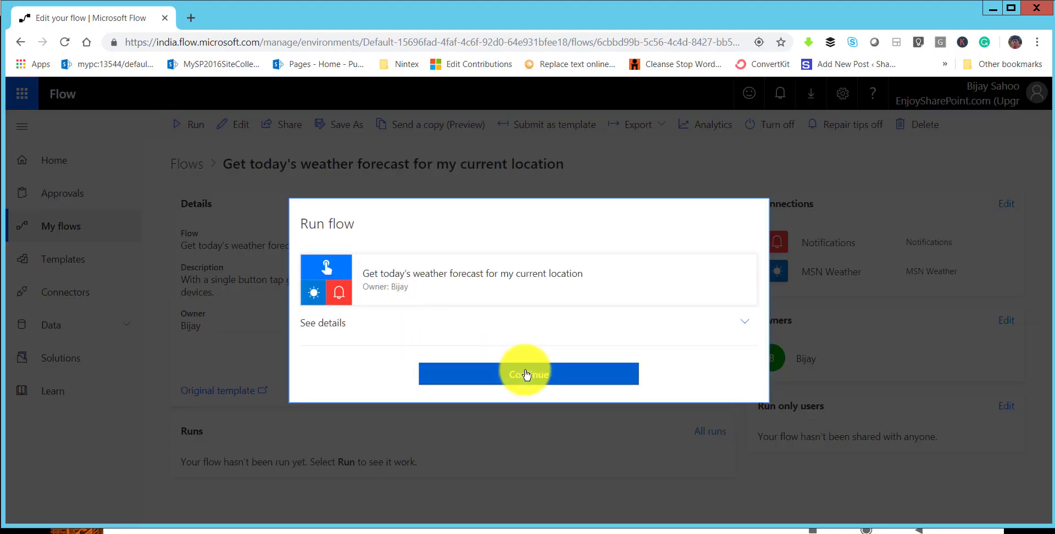
pyautogui.click(596, 373)
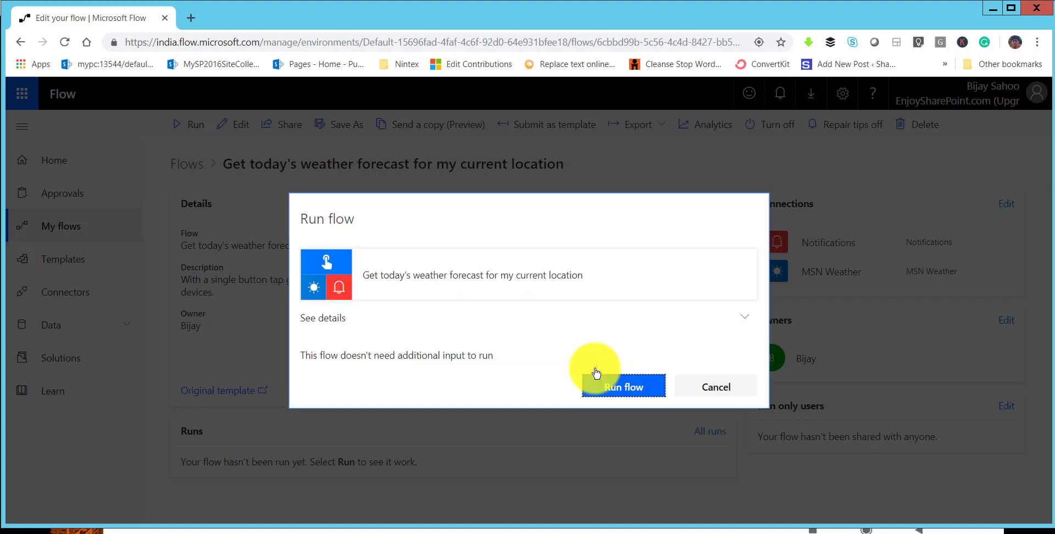
pyautogui.click(625, 387)
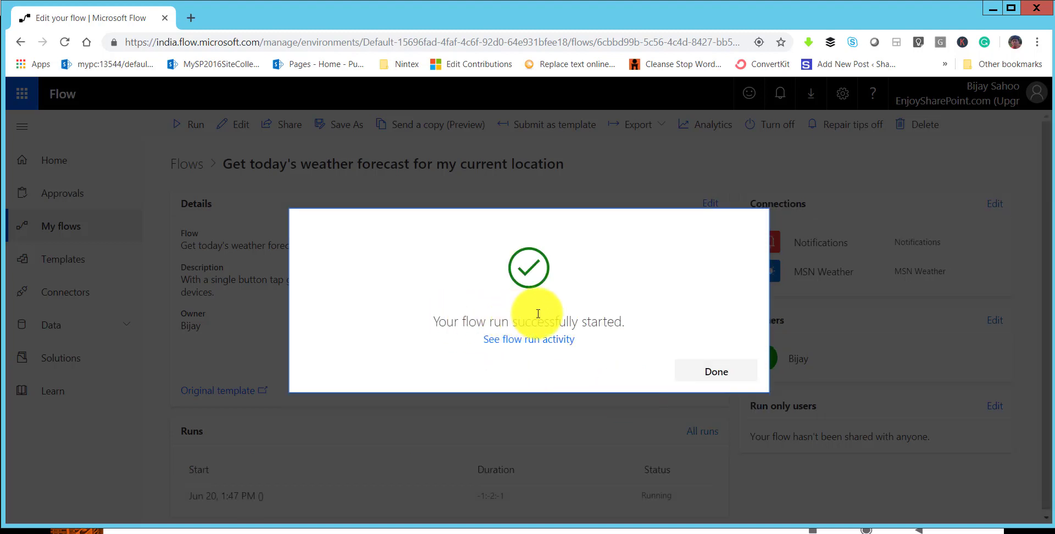
pyautogui.click(720, 376)
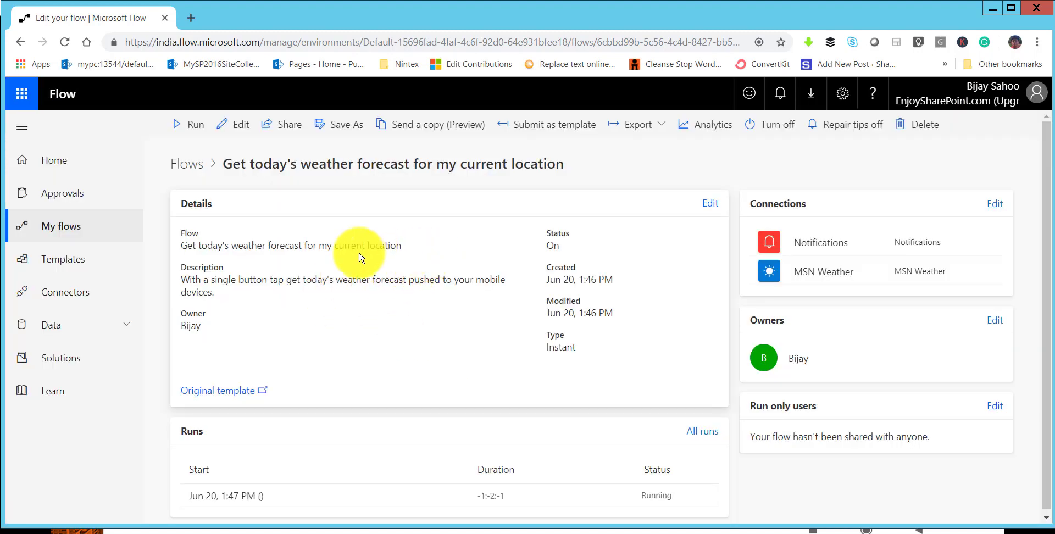
# - Switch to the PowerPoint slide show and advance to the weather forecast flow's mobile screenshots
pyautogui.scroll(-1, 535, 469)
pyautogui.hotkey('alt', 'Tab')
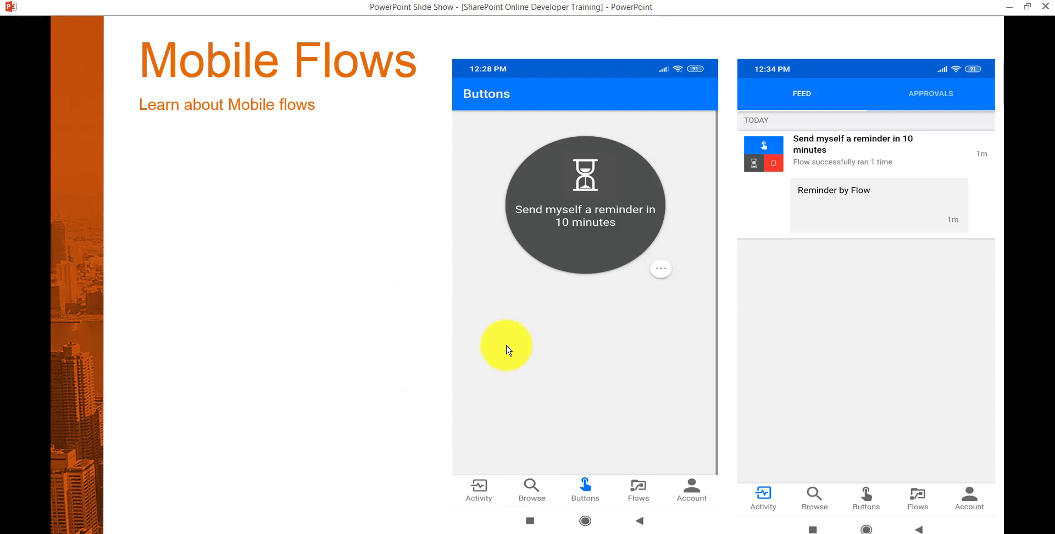
pyautogui.click(500, 345)
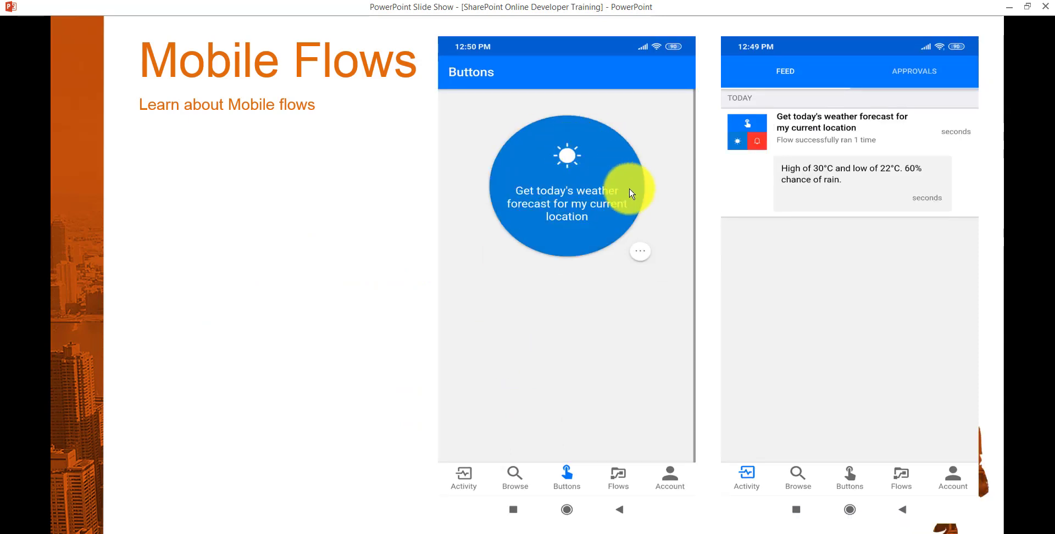
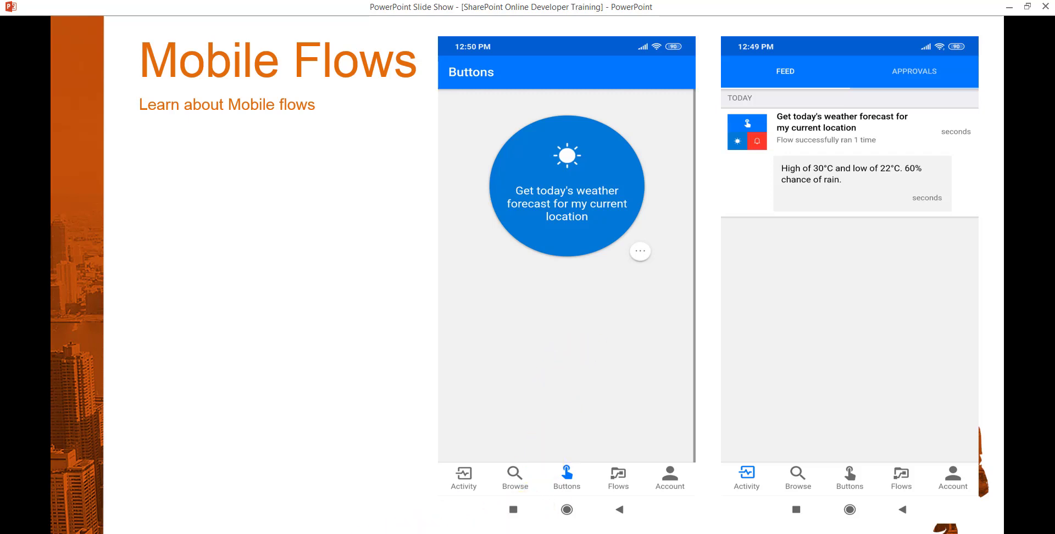
# - Switch back to the Flow site in the browser and show the Button category of flow templates
pyautogui.moveTo(334, 531)
pyautogui.click(366, 517)
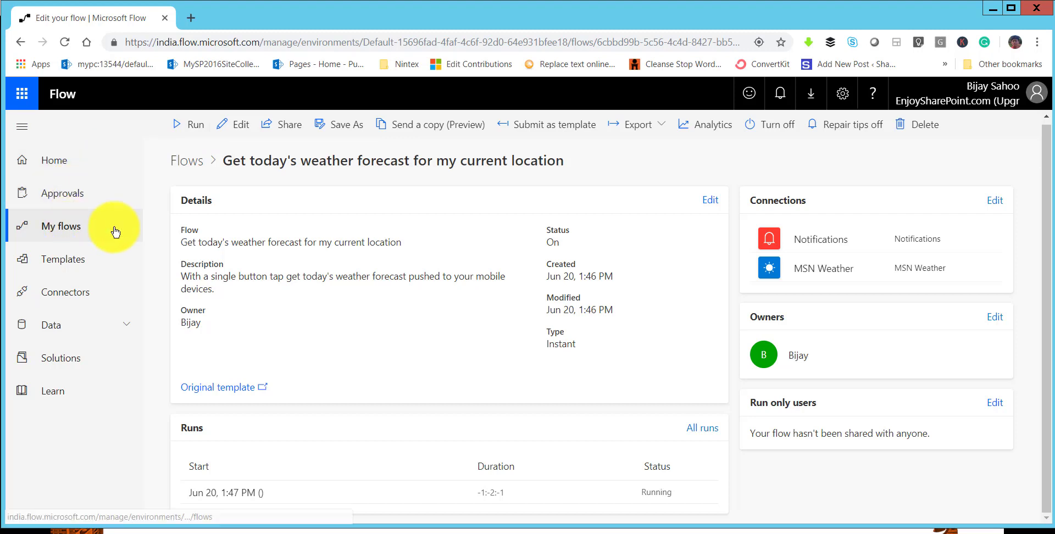
pyautogui.click(88, 228)
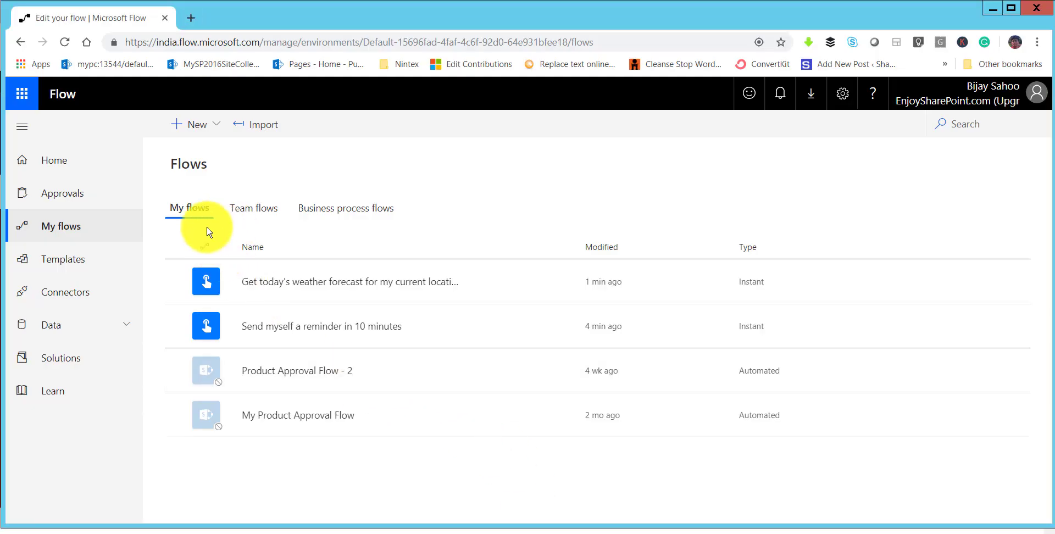
pyautogui.click(69, 264)
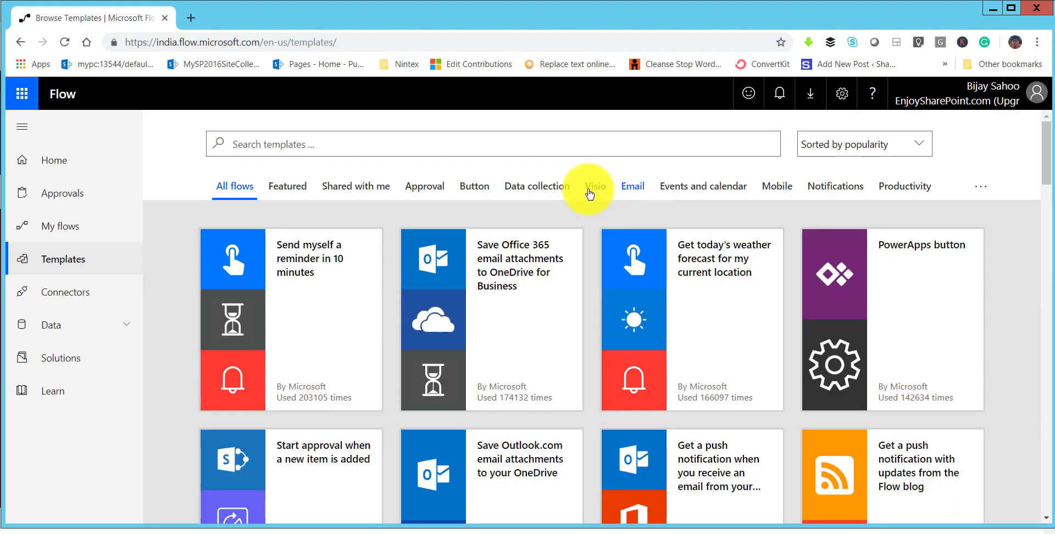
pyautogui.click(772, 189)
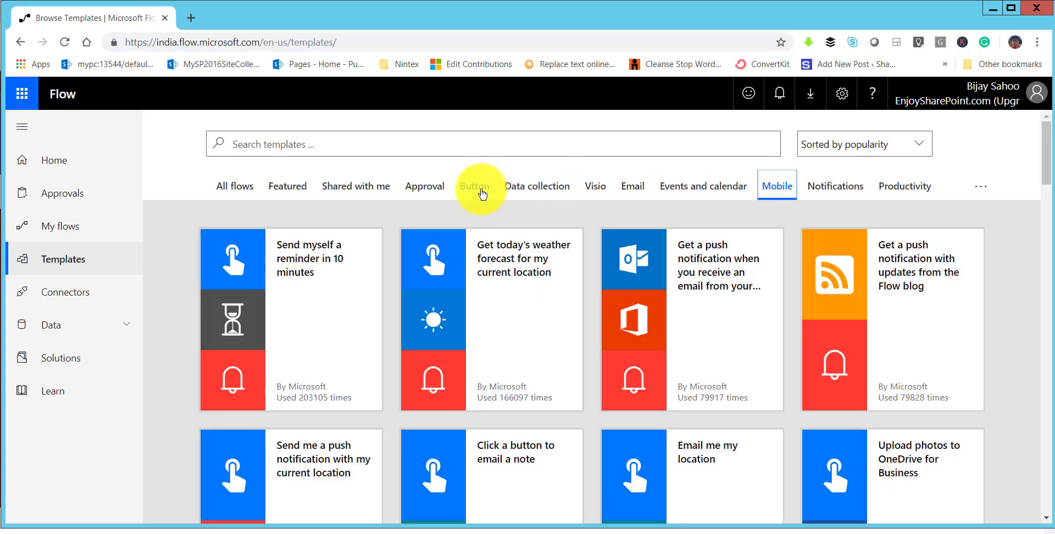
pyautogui.click(482, 192)
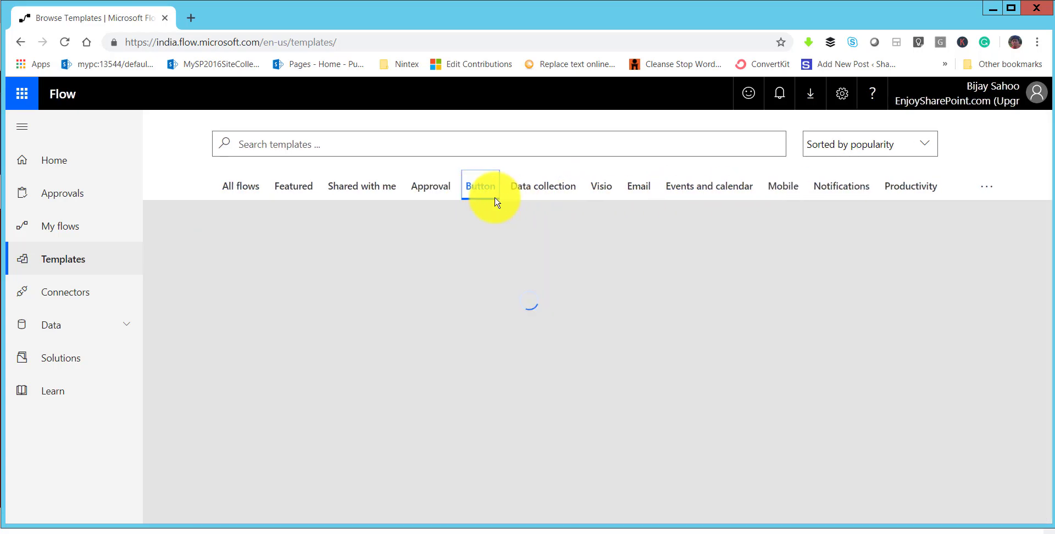
# - Create a flow from the Button template "Send a Working from home today email to your manager"
pyautogui.scroll(-2, 822, 395)
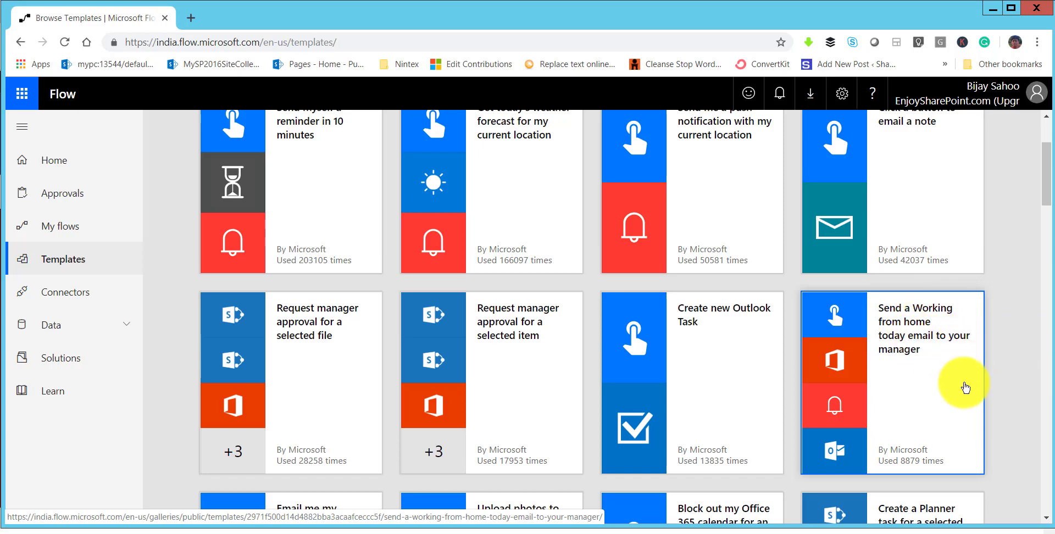
pyautogui.click(924, 376)
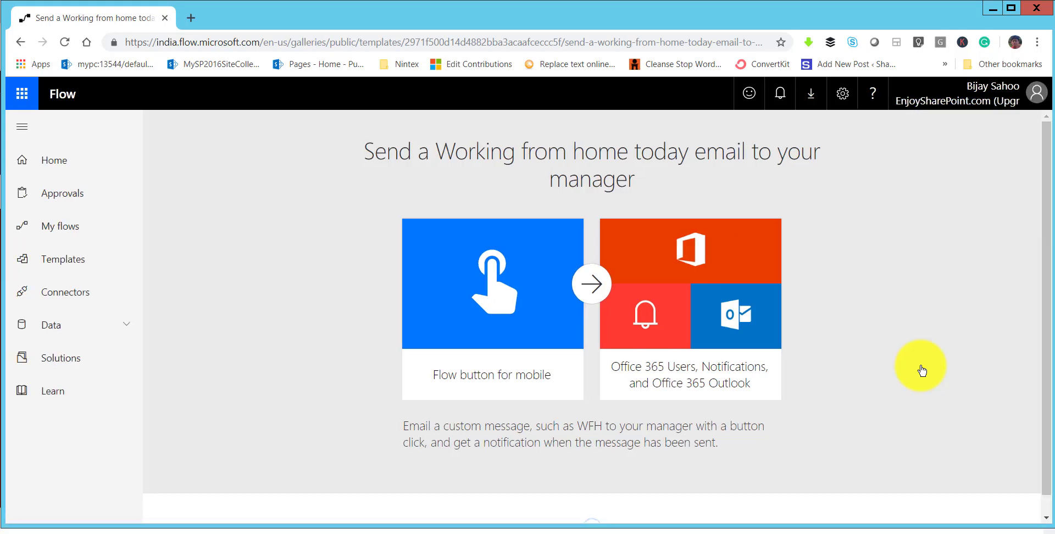
pyautogui.scroll(-3, 772, 319)
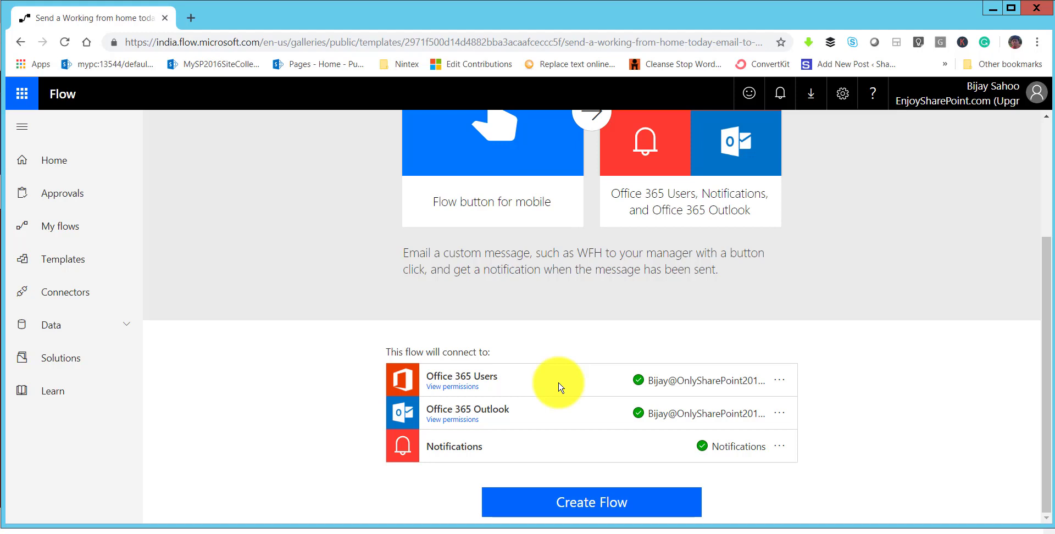
pyautogui.click(575, 507)
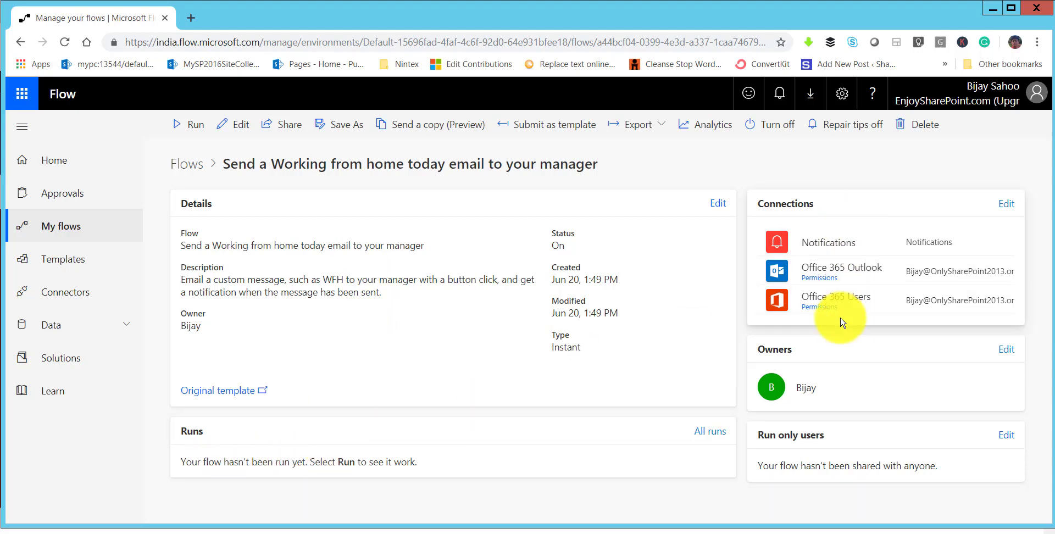
# - Open the working-from-home flow for editing and examine its Get my profile action, including advanced options, and its Get manager action
pyautogui.click(236, 124)
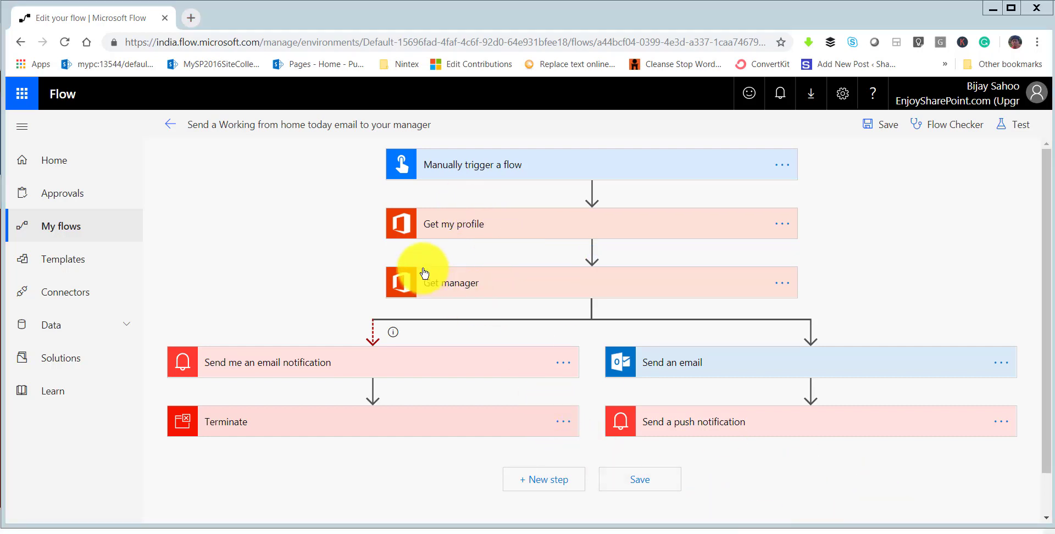
pyautogui.click(491, 230)
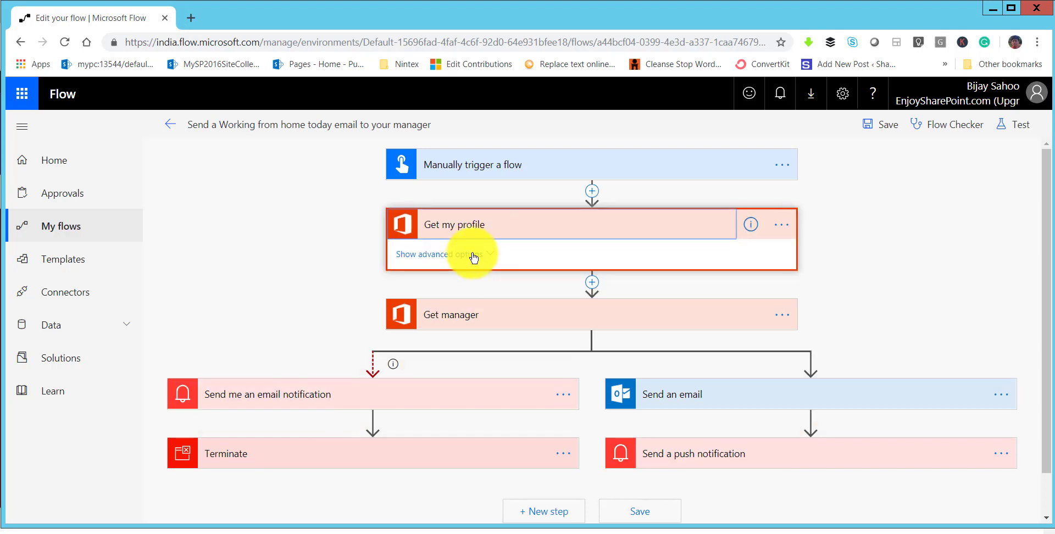
pyautogui.click(489, 257)
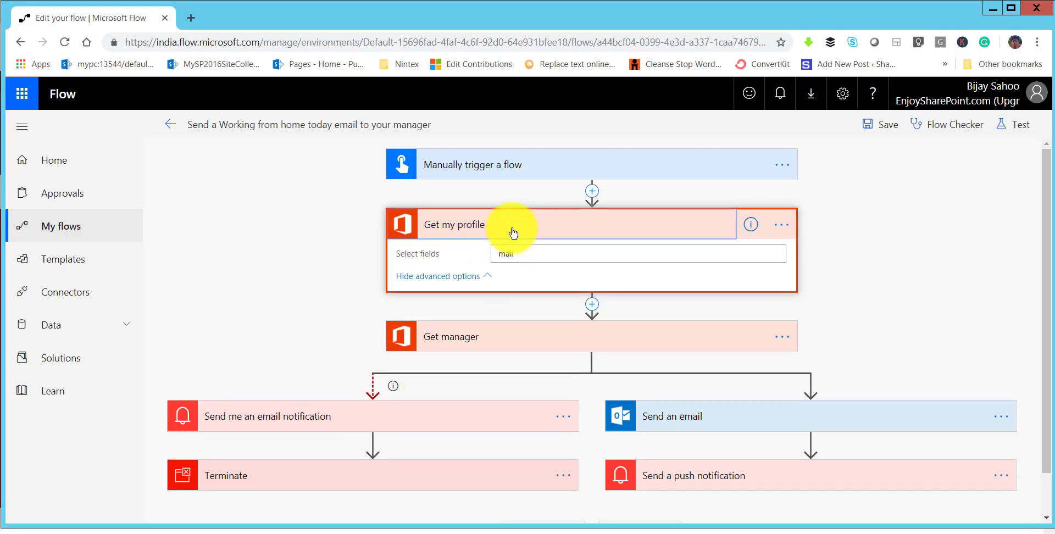
pyautogui.click(513, 233)
pyautogui.click(514, 294)
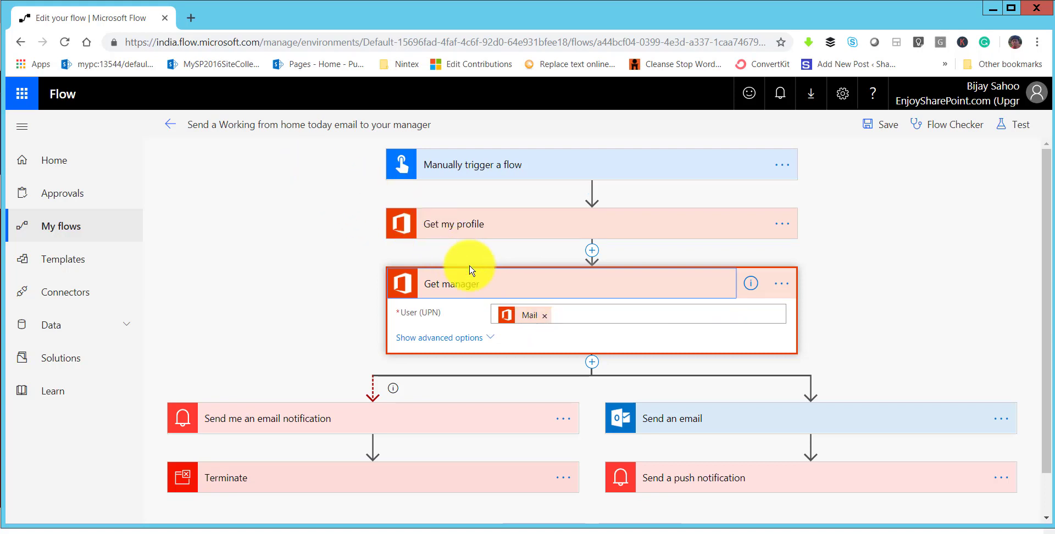
# - Open the Azure portal at portal.azure.com in a new browser tab
pyautogui.click(190, 18)
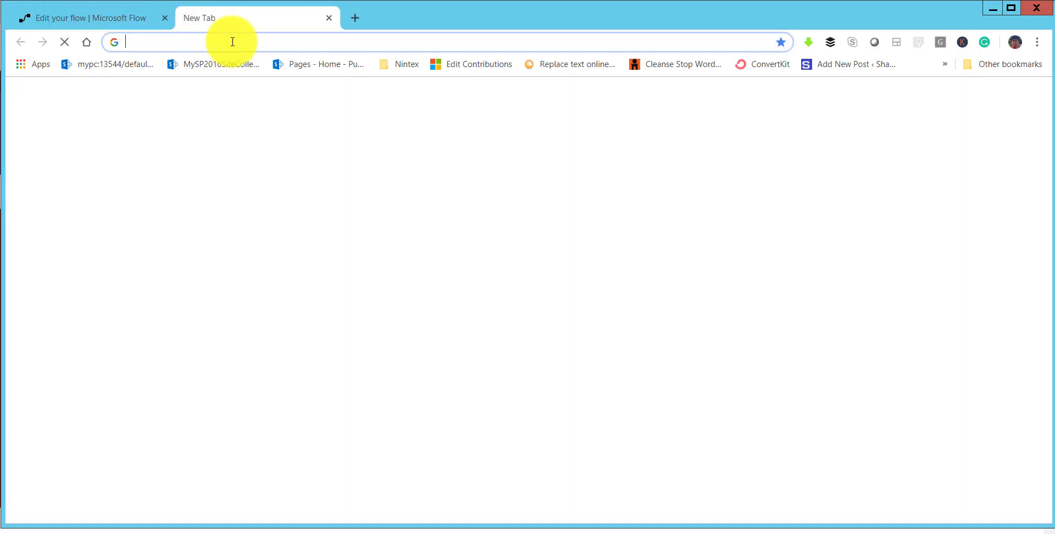
pyautogui.write('poe')
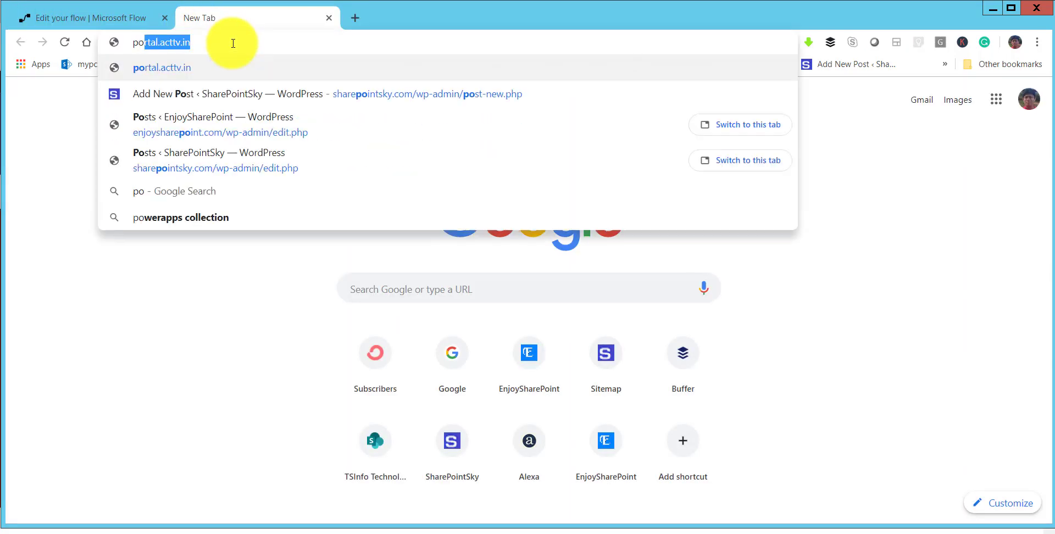
pyautogui.press('BackSpace')
pyautogui.write('rta')
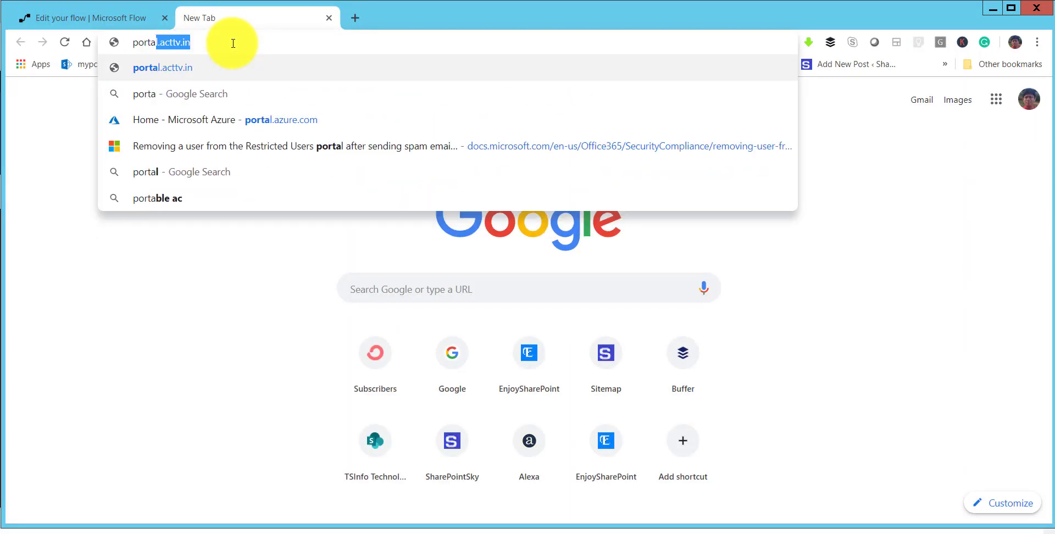
pyautogui.write('l.azure.com')
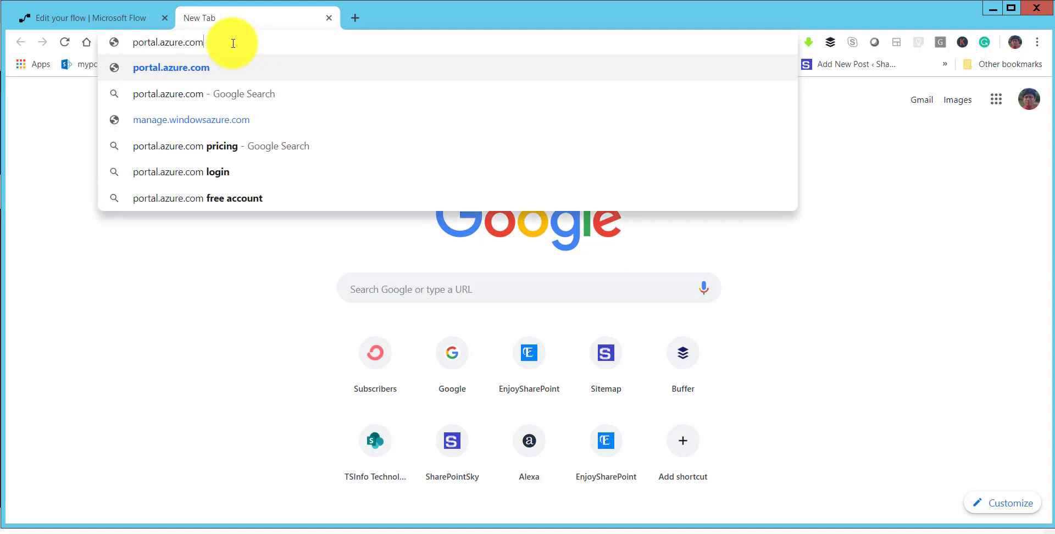
pyautogui.press('Return')
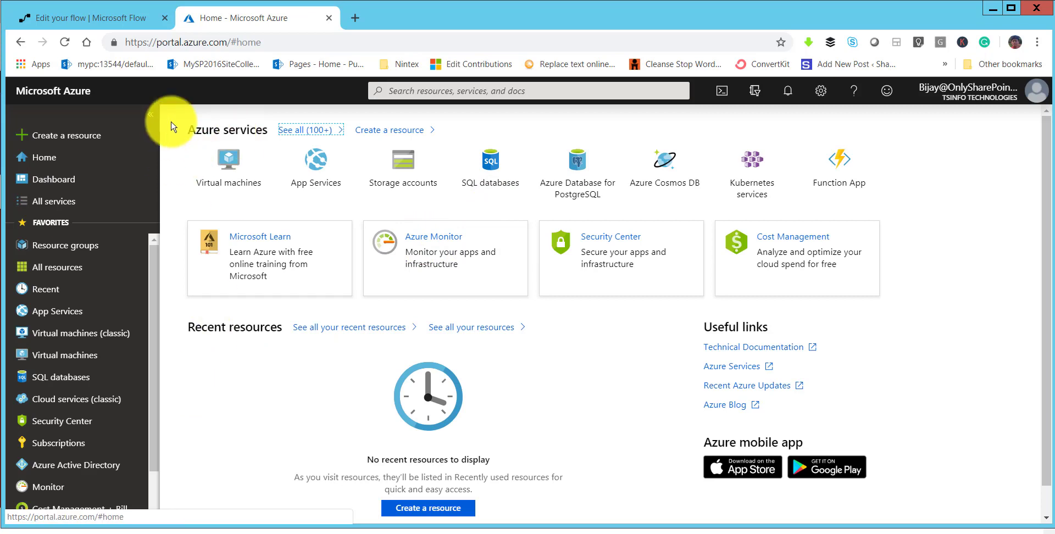
# - Show all Azure Active Directory users and open the profile of the member listed just below the outlook.com guests
pyautogui.scroll(-1, 138, 371)
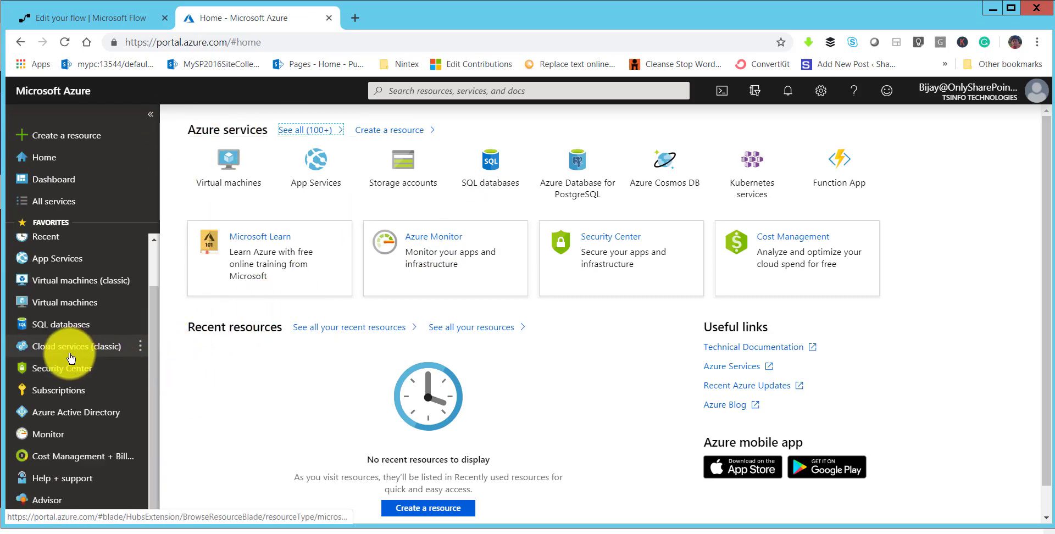
pyautogui.click(81, 421)
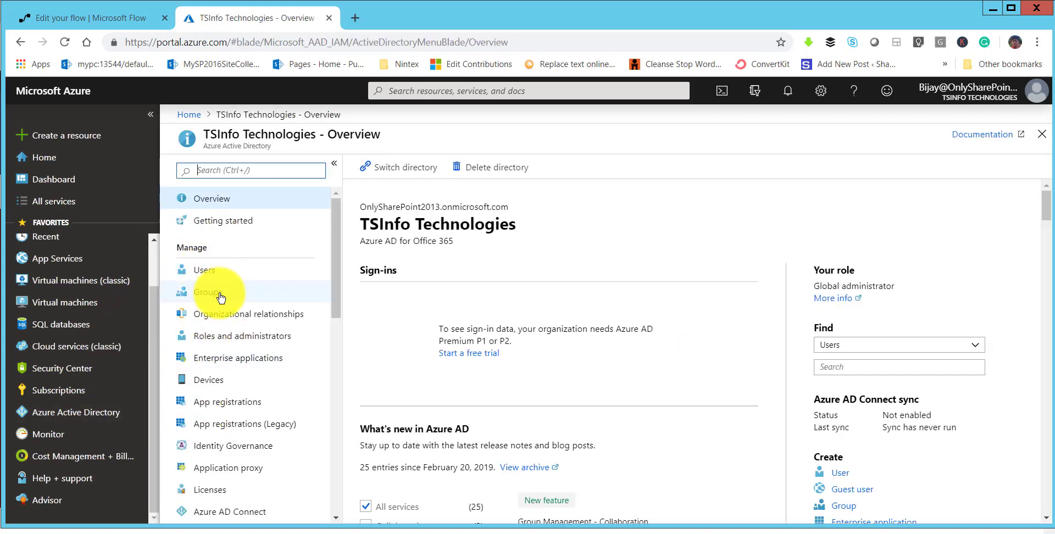
pyautogui.click(210, 275)
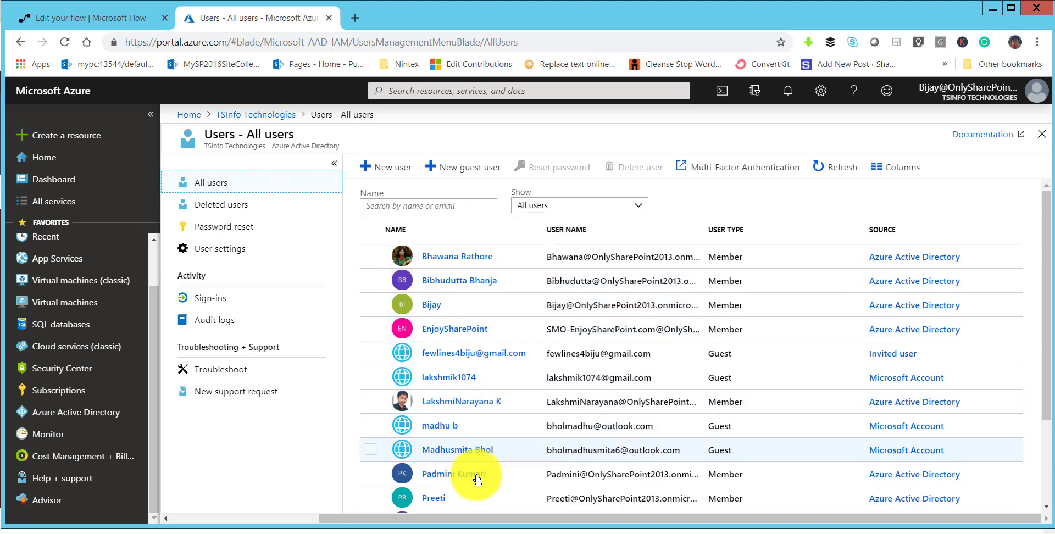
pyautogui.click(527, 481)
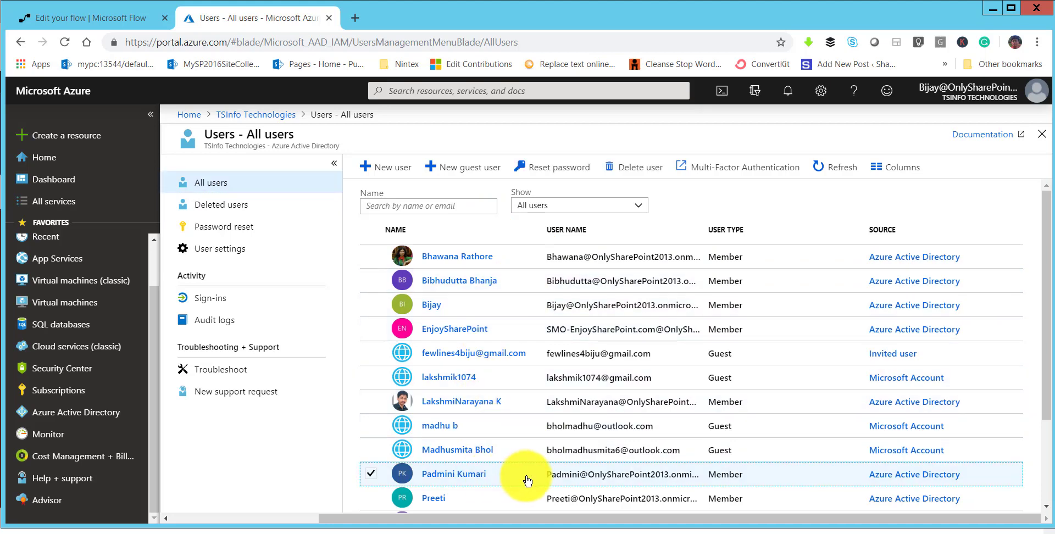
pyautogui.click(464, 481)
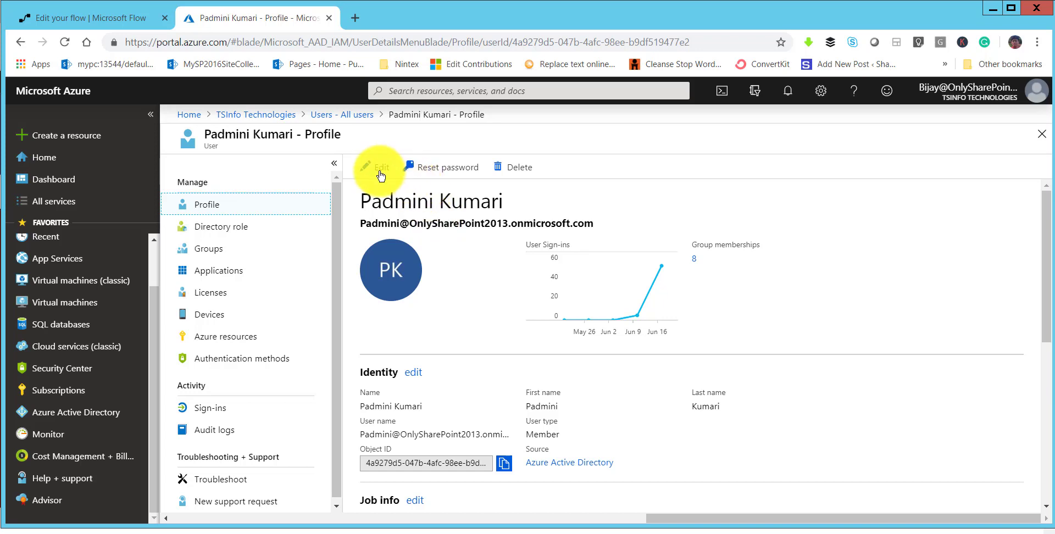
# - Edit the member's profile, assign the first person in the Select Manager list as manager, and save the profile
pyautogui.click(380, 174)
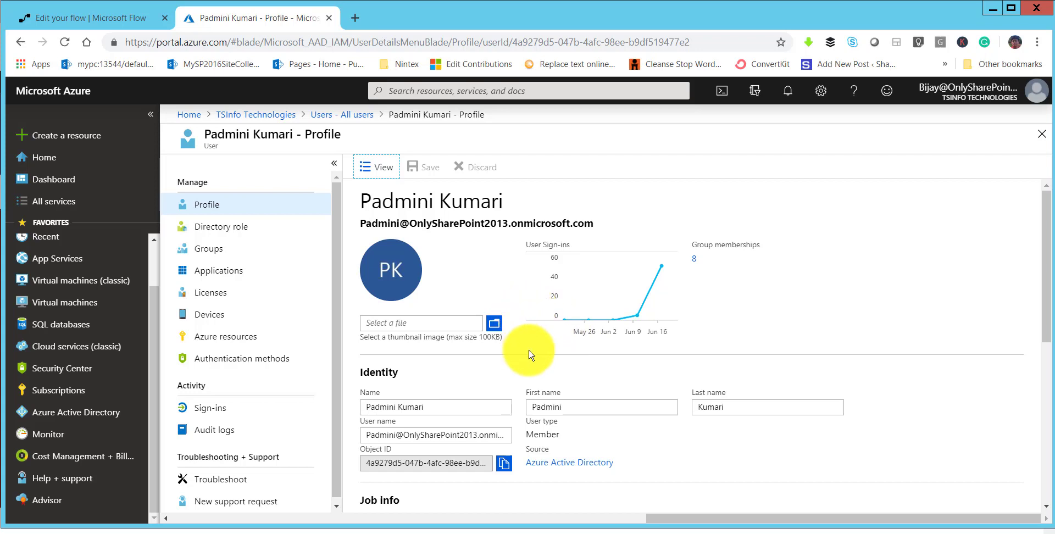
pyautogui.scroll(-3, 528, 354)
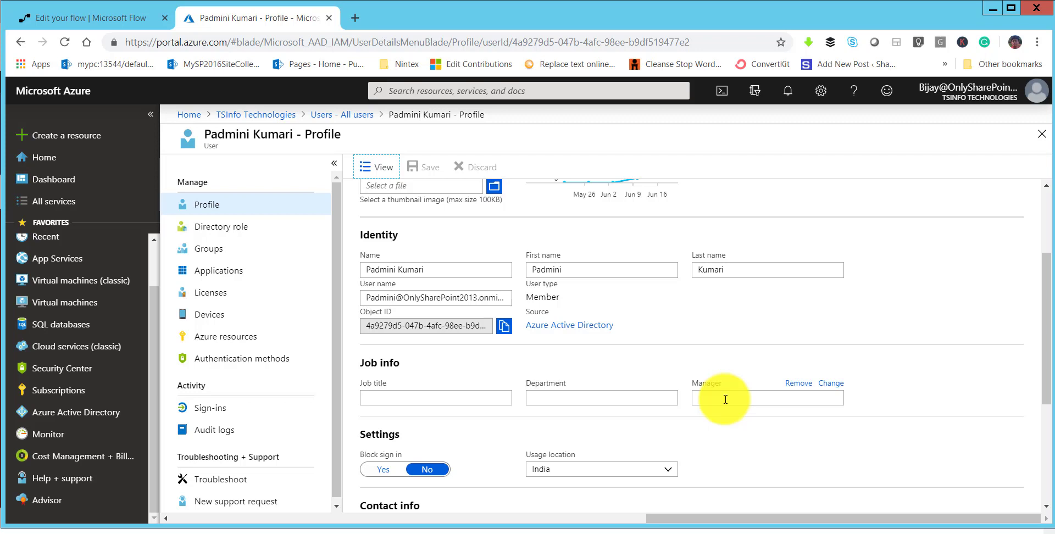
pyautogui.click(830, 383)
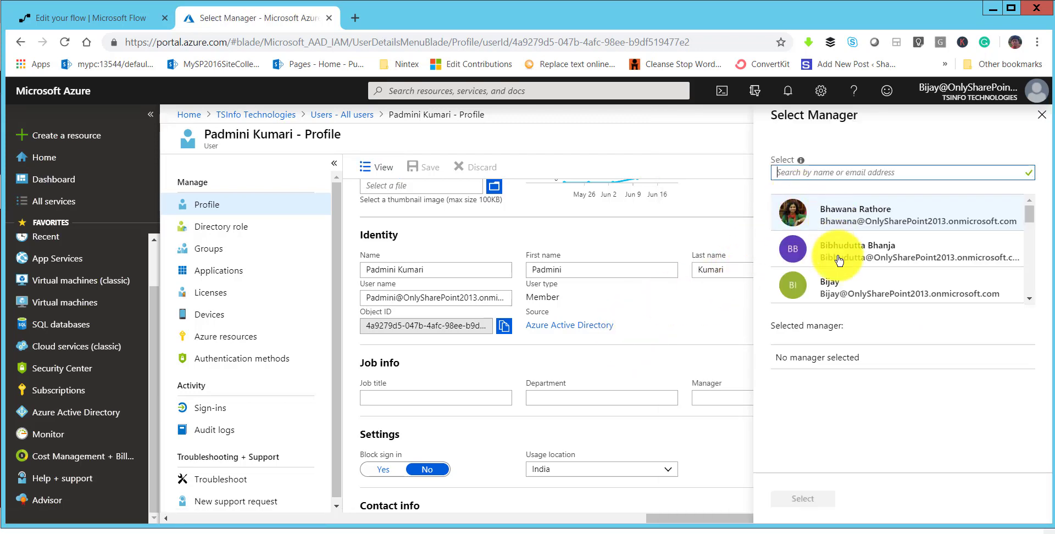
pyautogui.click(833, 216)
pyautogui.click(803, 498)
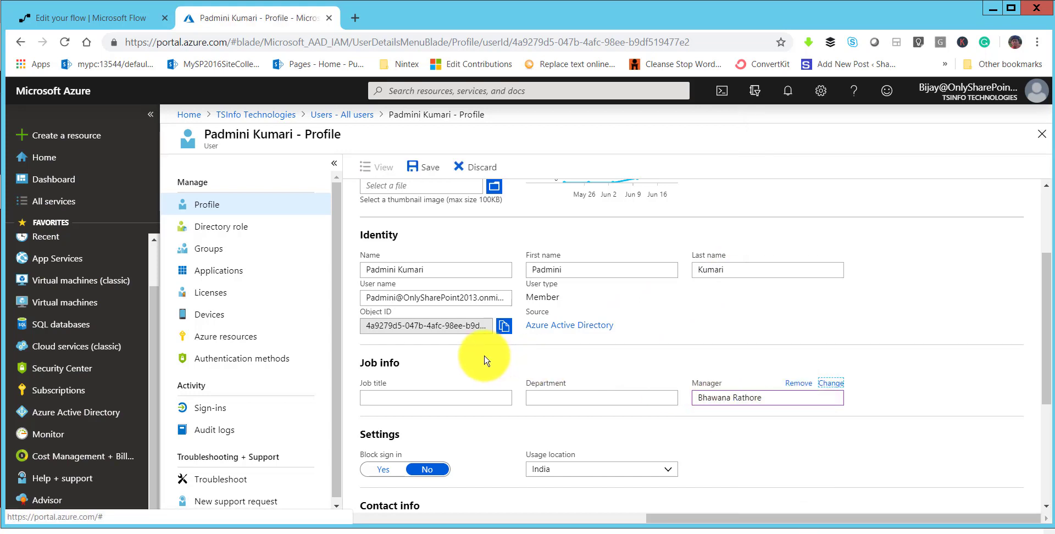
pyautogui.scroll(2, 395, 286)
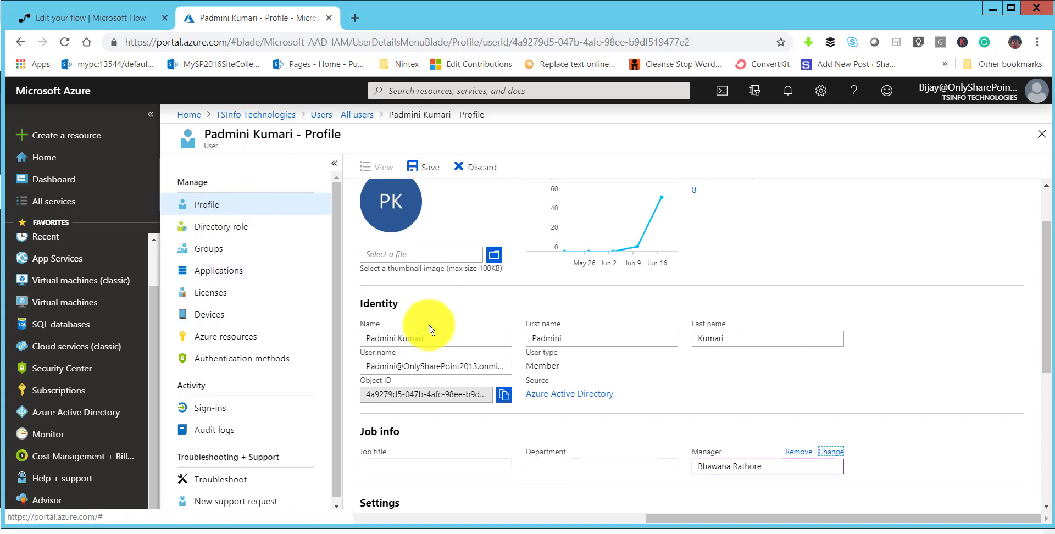
pyautogui.click(431, 169)
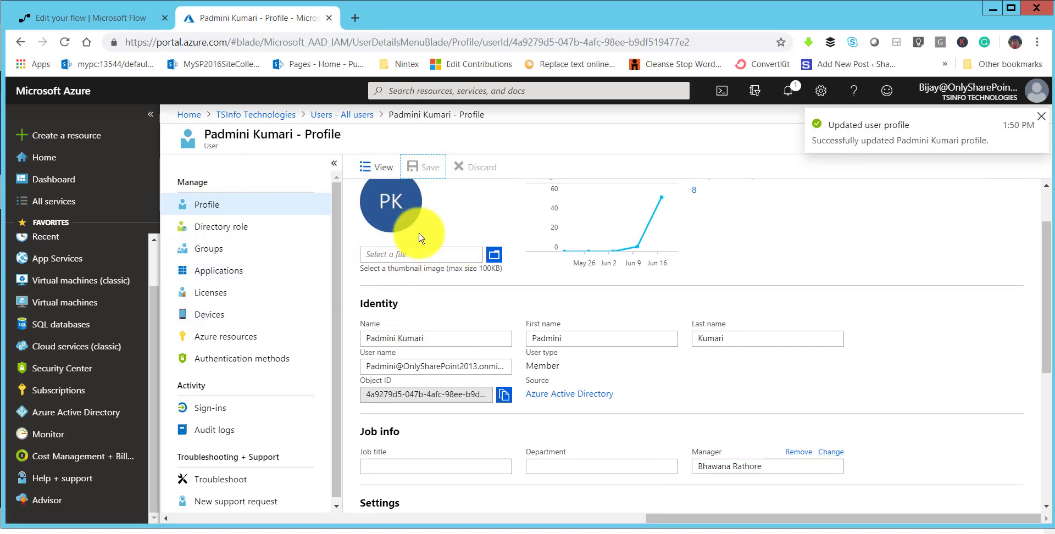
# - Return to the flow editor and examine the "Send me an email notification" and "Send an email" actions below Get manager
pyautogui.click(107, 19)
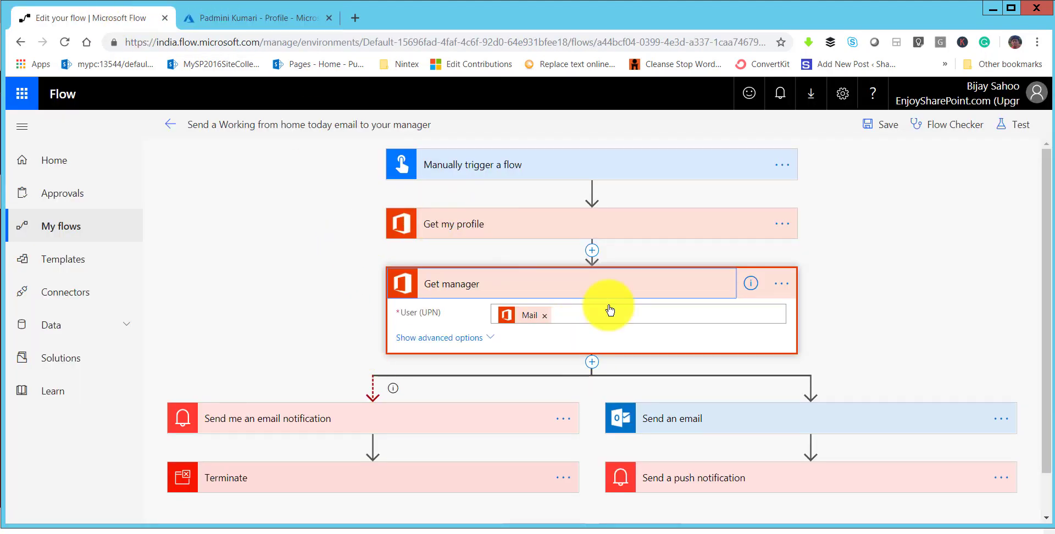
pyautogui.scroll(-1, 554, 391)
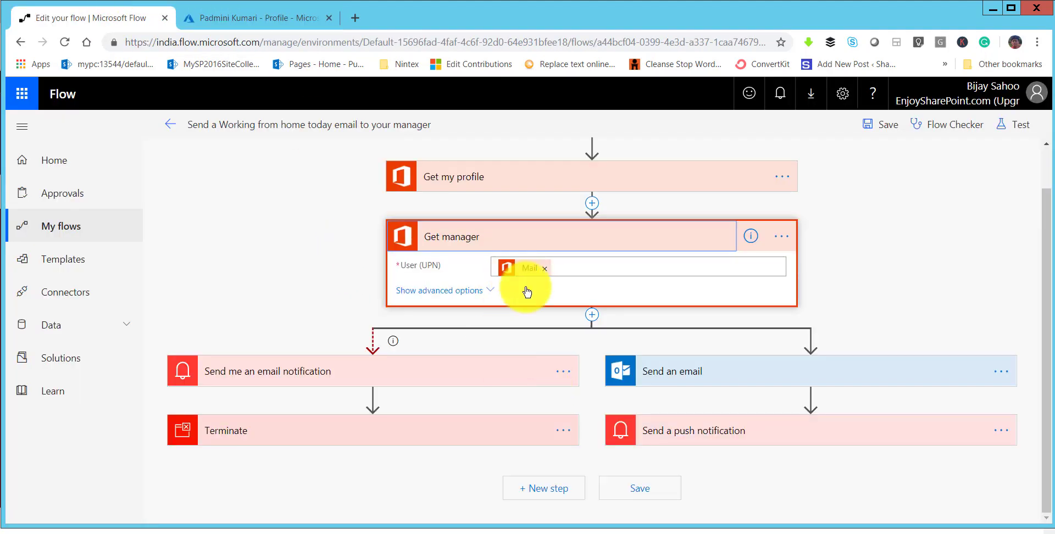
pyautogui.click(472, 369)
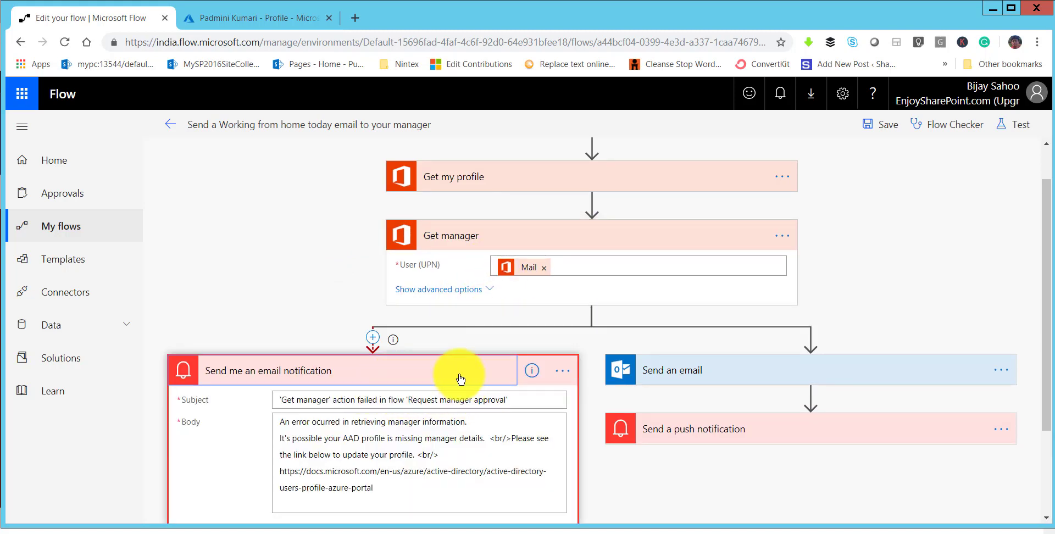
pyautogui.click(562, 394)
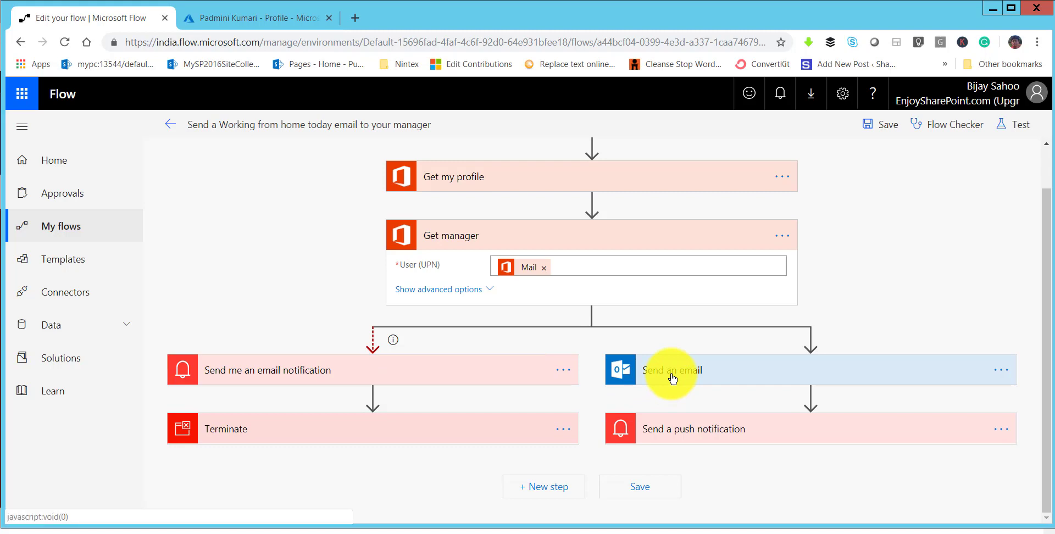
pyautogui.click(673, 379)
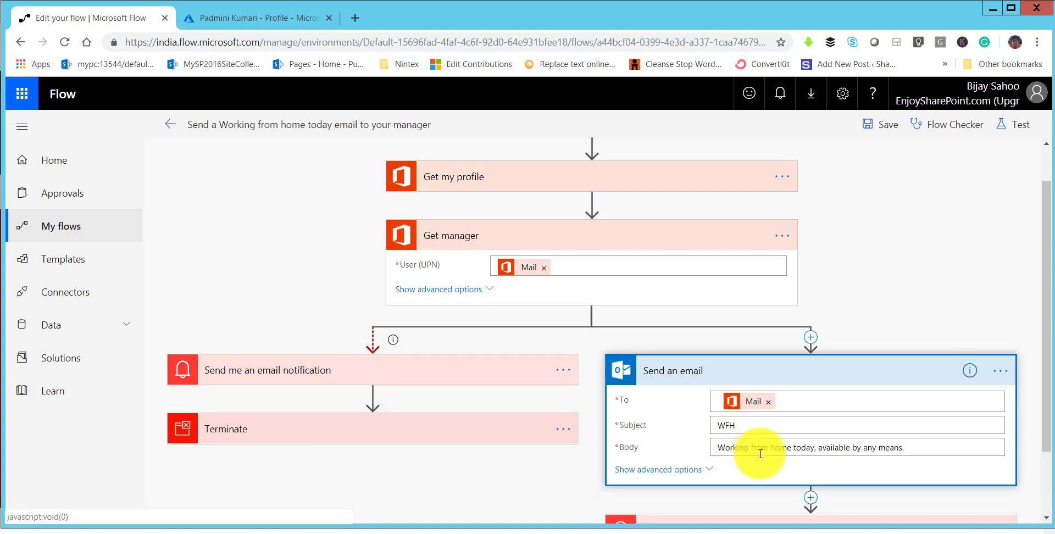
pyautogui.click(346, 395)
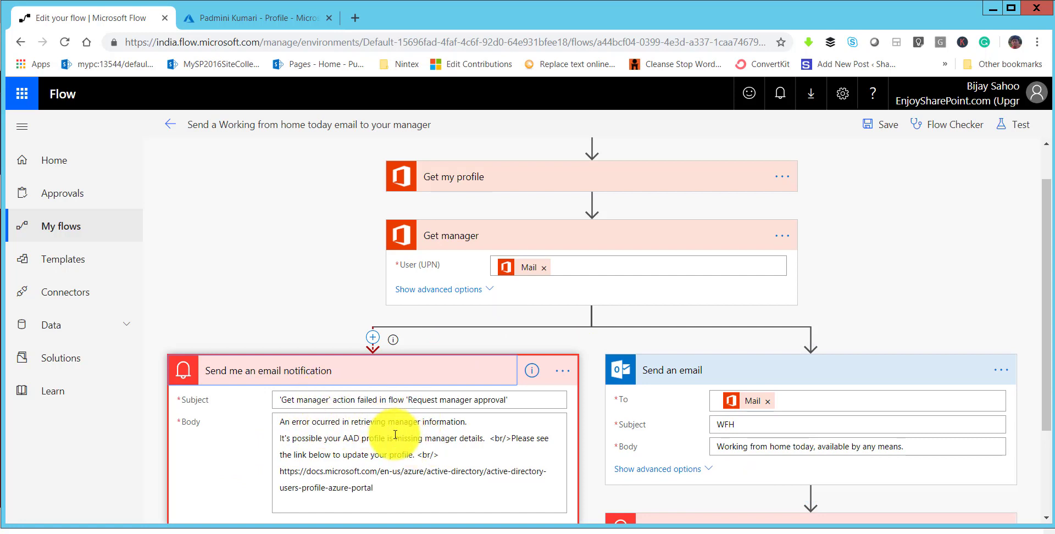
# - Collapse the "Send me an email notification" action and expand "Send a push notification" to examine its text and link
pyautogui.click(442, 381)
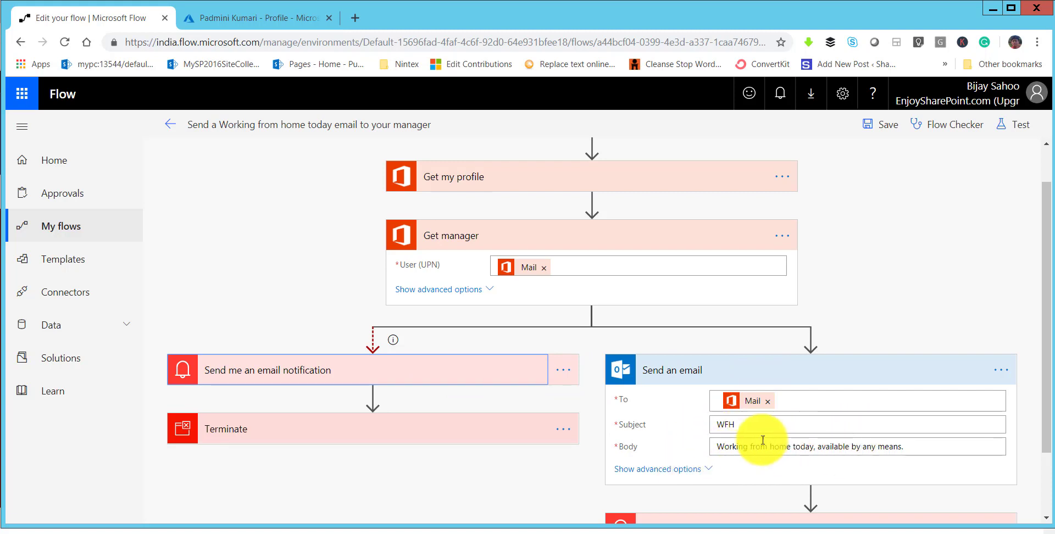
pyautogui.scroll(-2, 589, 413)
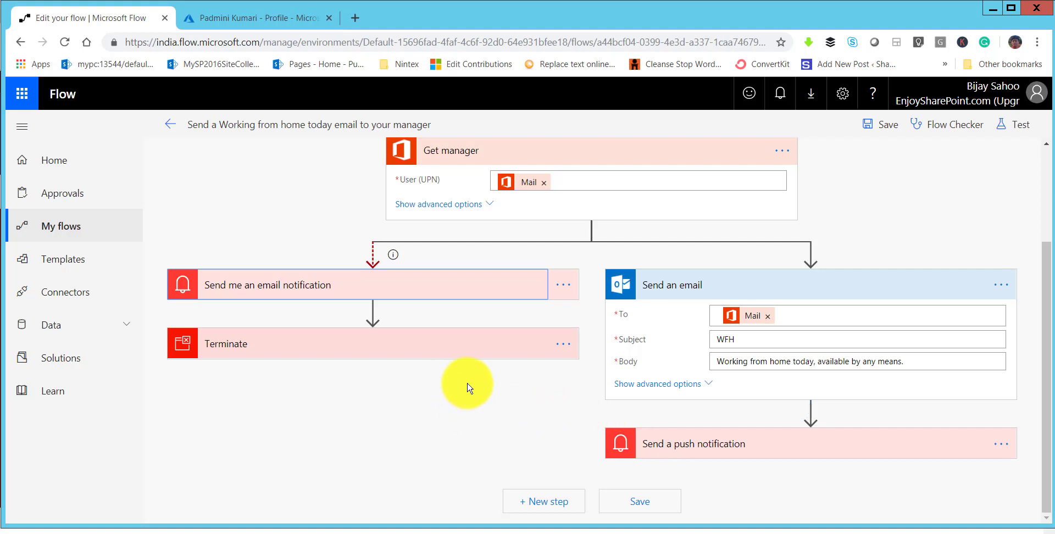
pyautogui.click(761, 444)
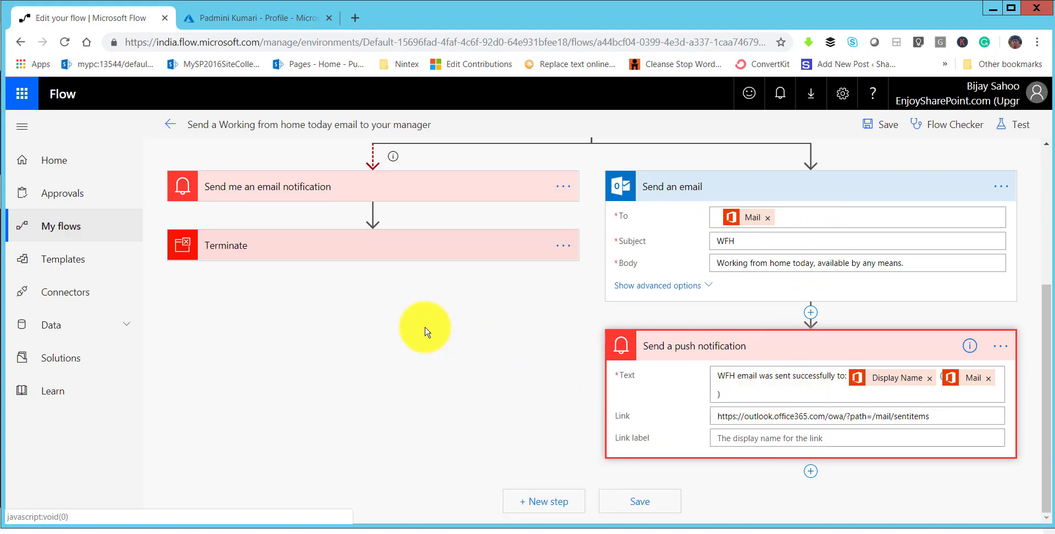
# - Leave the flow editor without saving and run the "Send a Working from home today email to your manager" flow with its existing connections
pyautogui.click(176, 126)
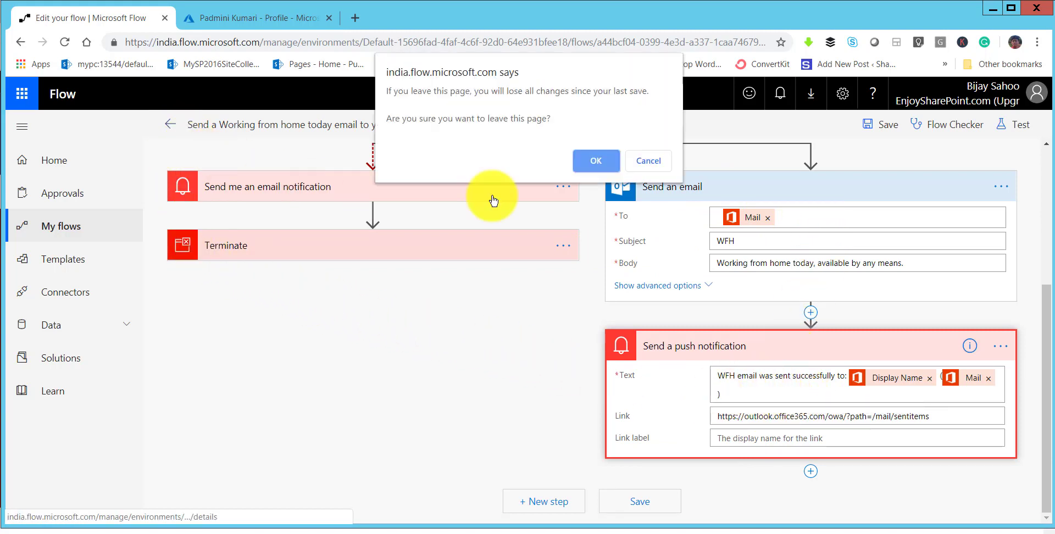
pyautogui.click(596, 158)
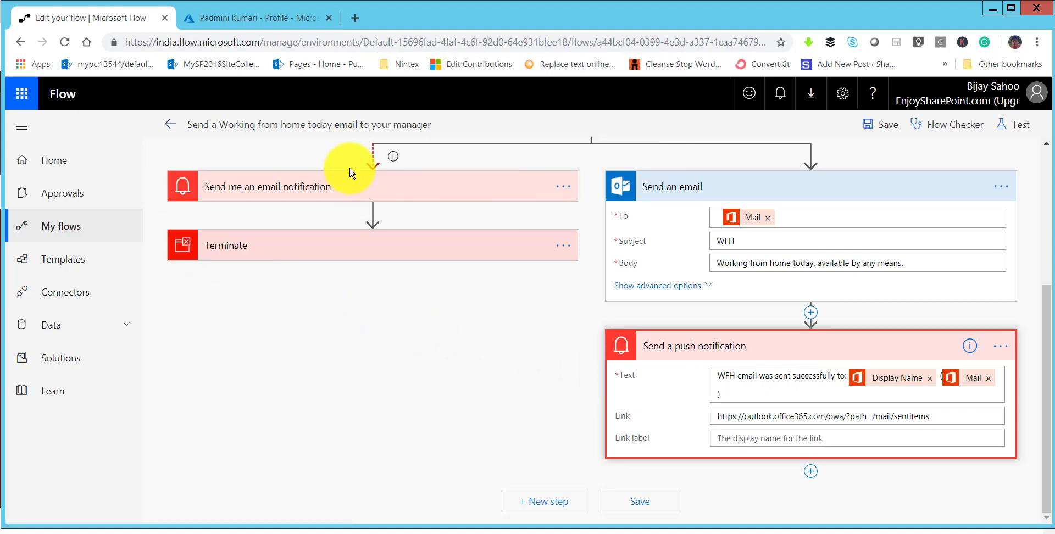
pyautogui.click(196, 125)
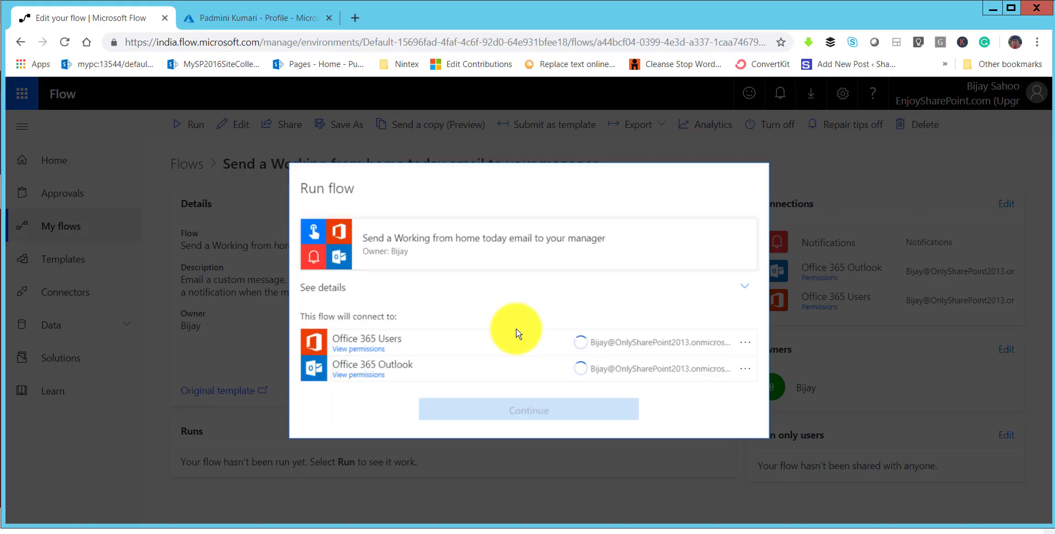
pyautogui.click(549, 411)
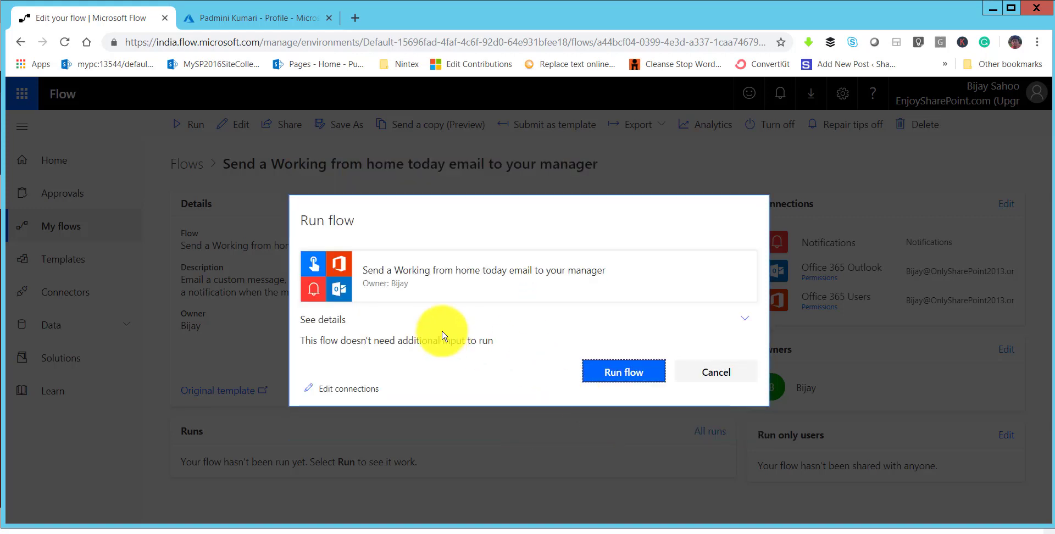
pyautogui.click(626, 372)
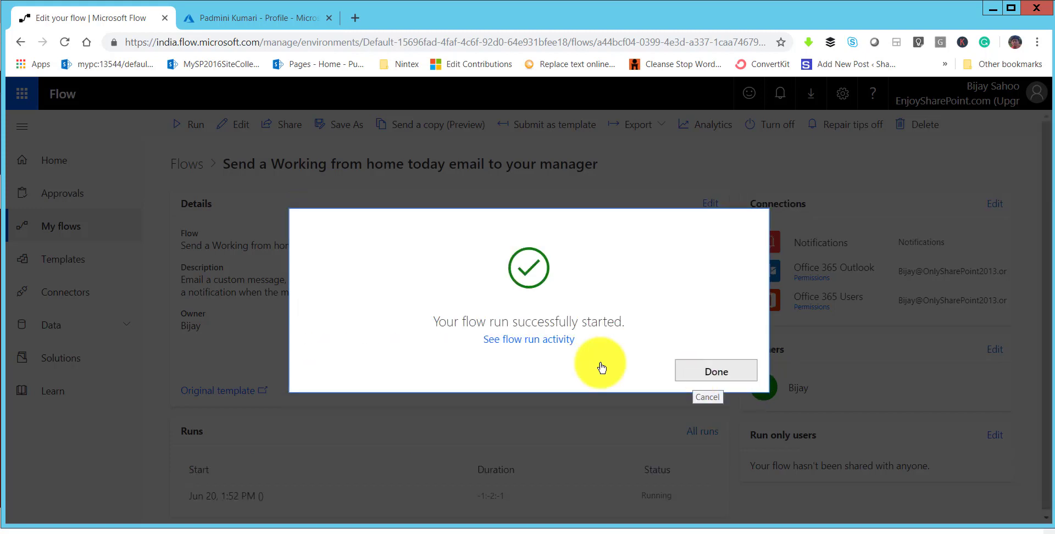
pyautogui.click(716, 372)
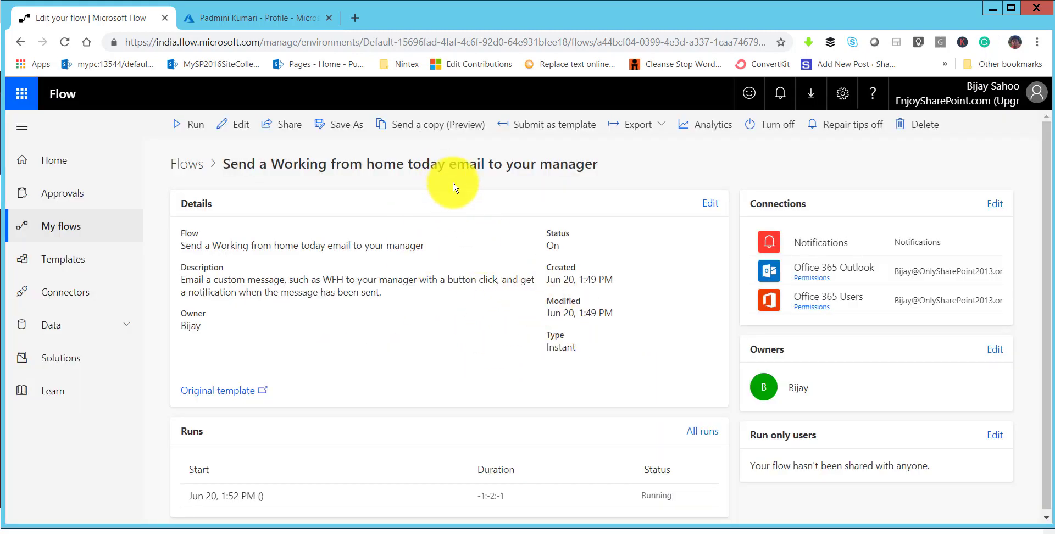
# - Switch to the PowerPoint slide show, advance to the working-from-home button screenshots, and dismiss the Outlook notification
pyautogui.click(517, 533)
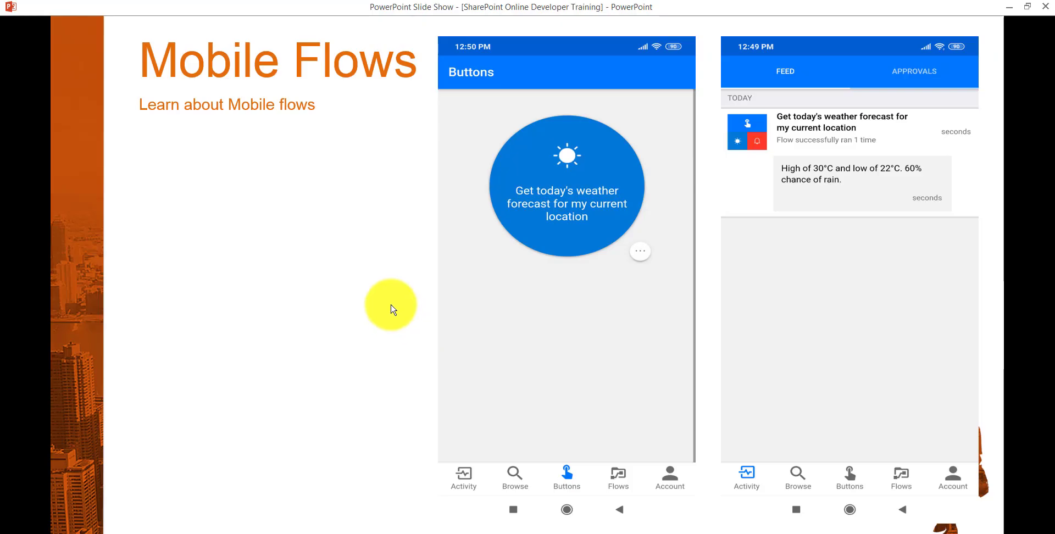
pyautogui.click(580, 311)
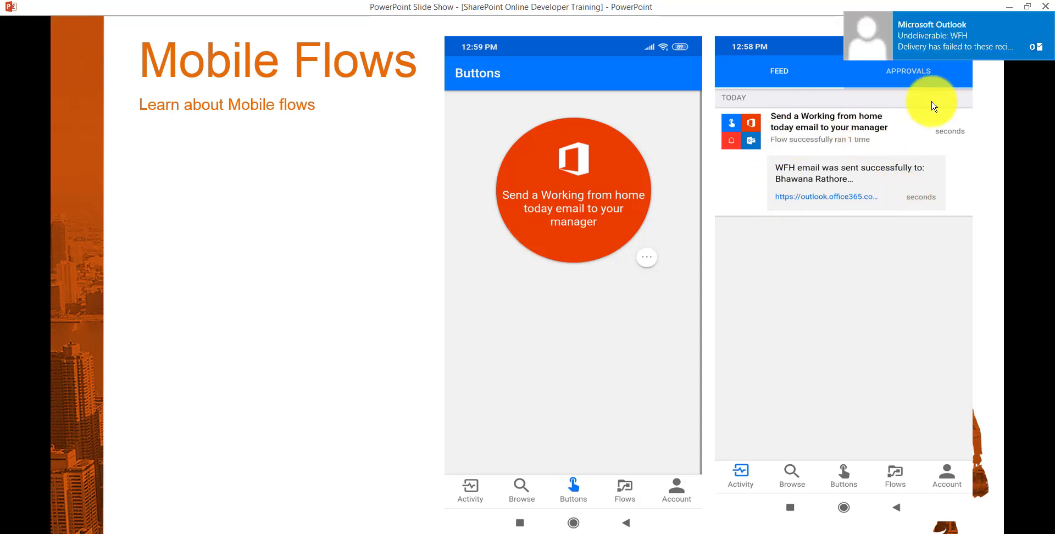
pyautogui.click(1045, 20)
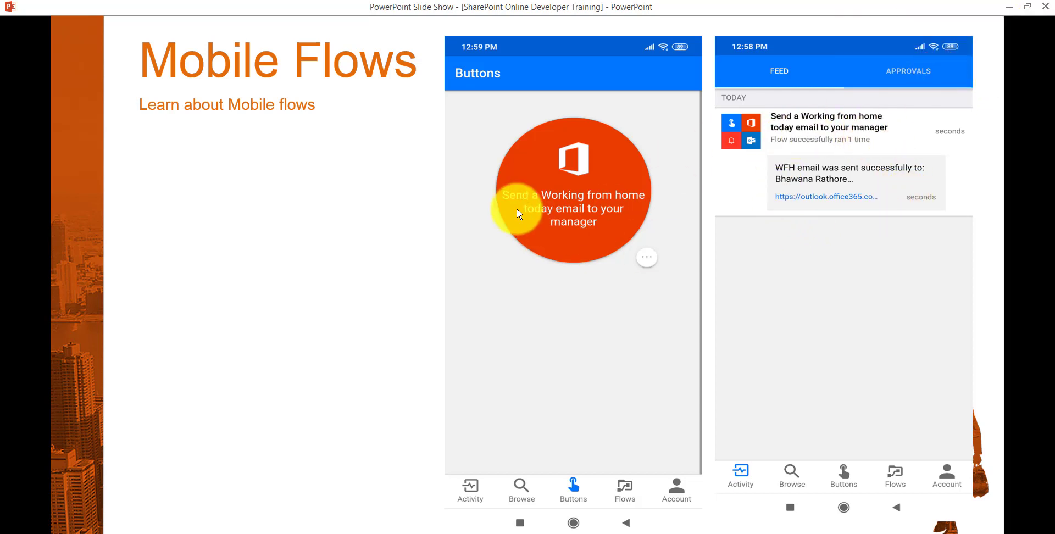